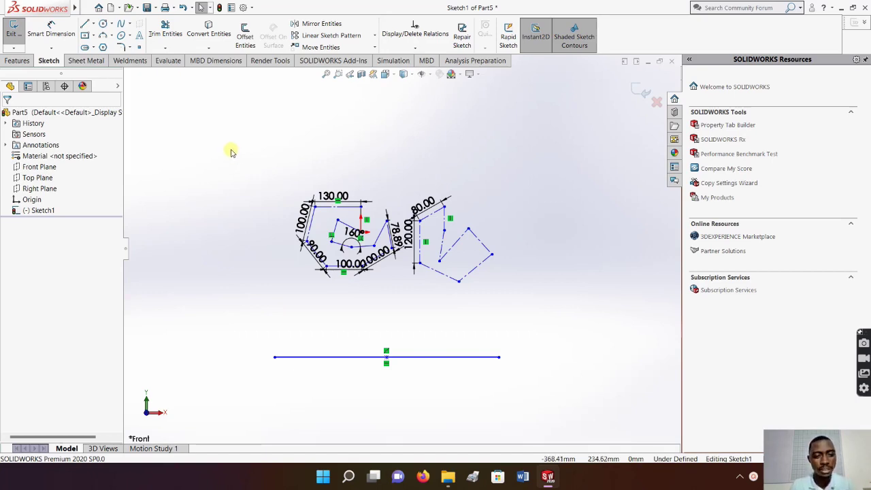
- Delete every entity in the sketch and switch to the ordinary Line tool
mouse_move(230, 149)
mouse_down()
mouse_move(498, 358)
mouse_move(549, 409)
mouse_up()
key(Delete)
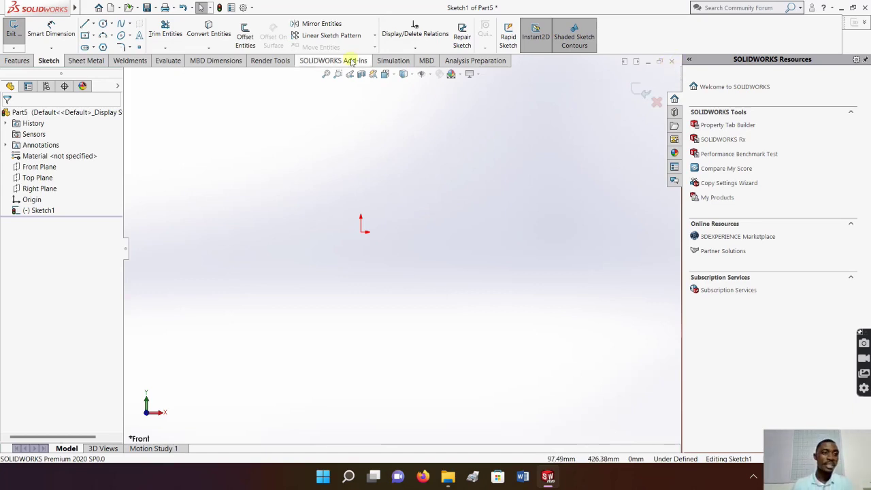
click(95, 24)
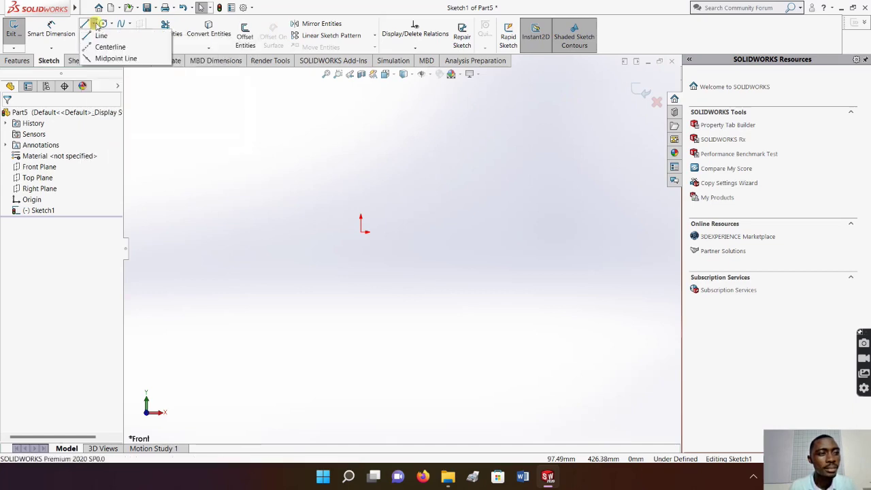
click(103, 37)
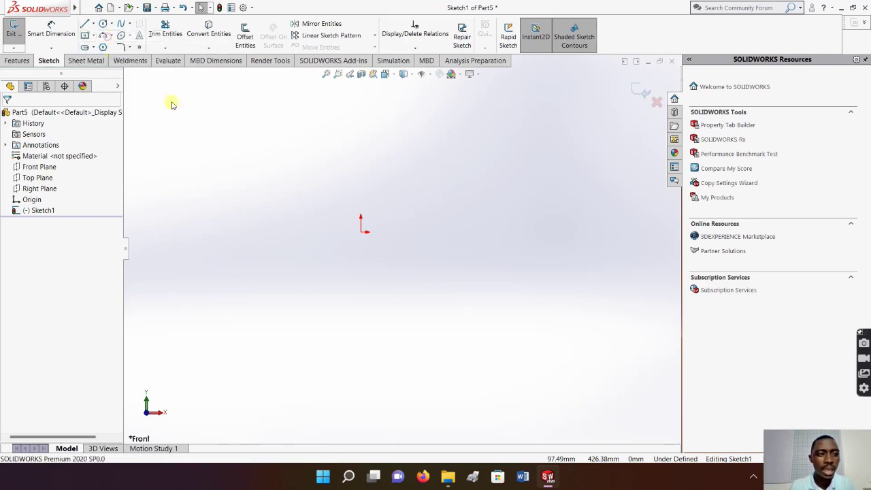
- Draw a seven-segment zigzag line chain starting left of the origin and ending lower right
click(228, 219)
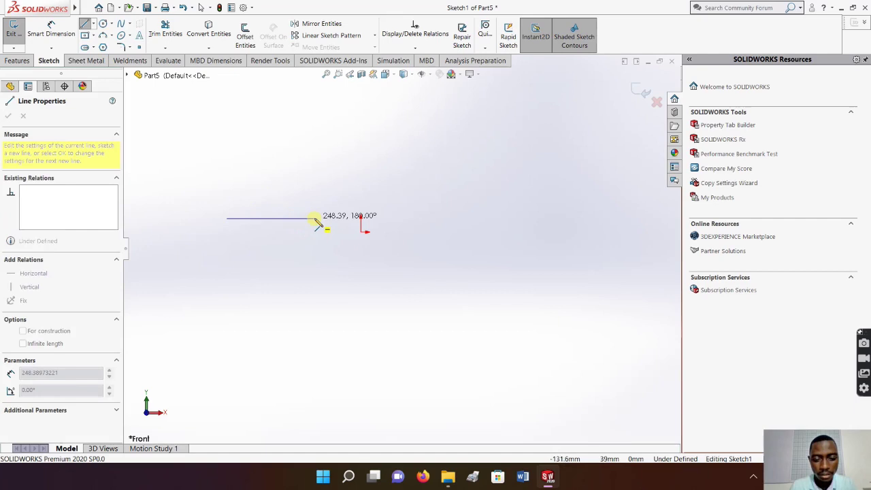
click(315, 219)
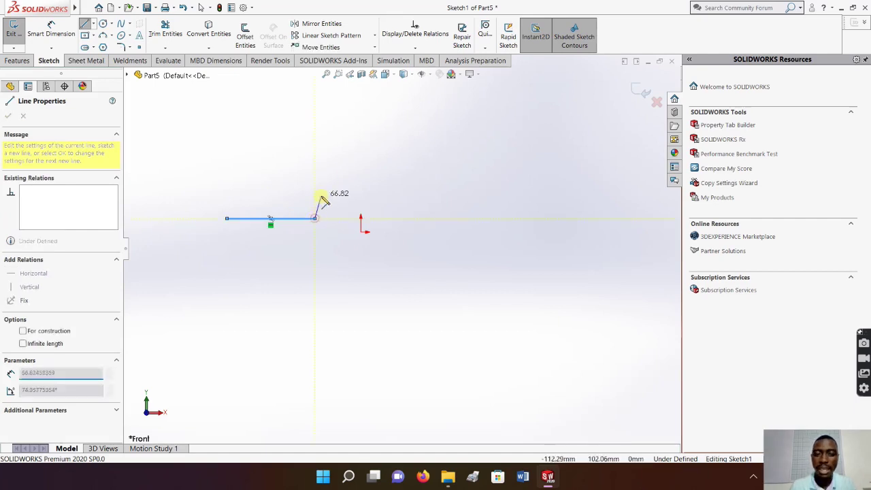
click(315, 143)
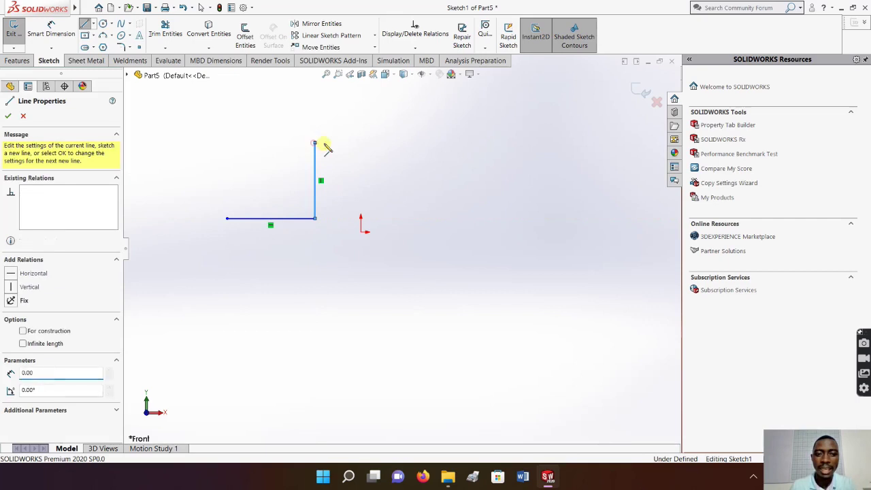
click(415, 143)
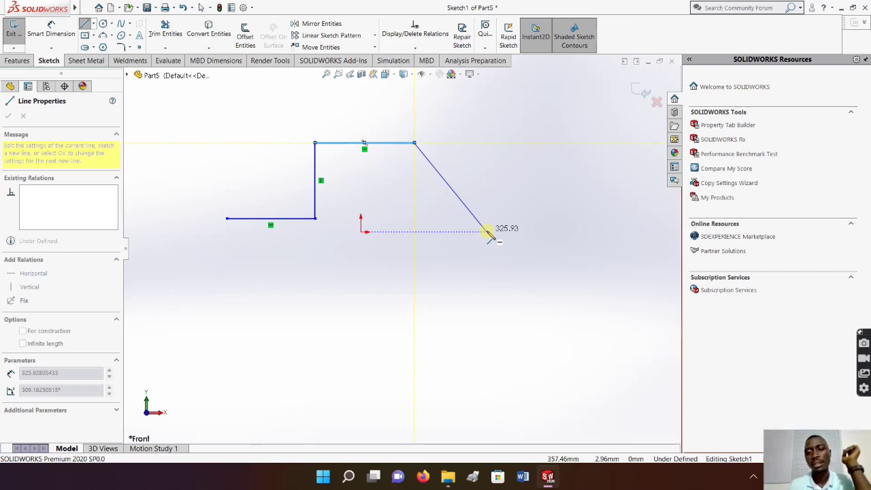
click(454, 184)
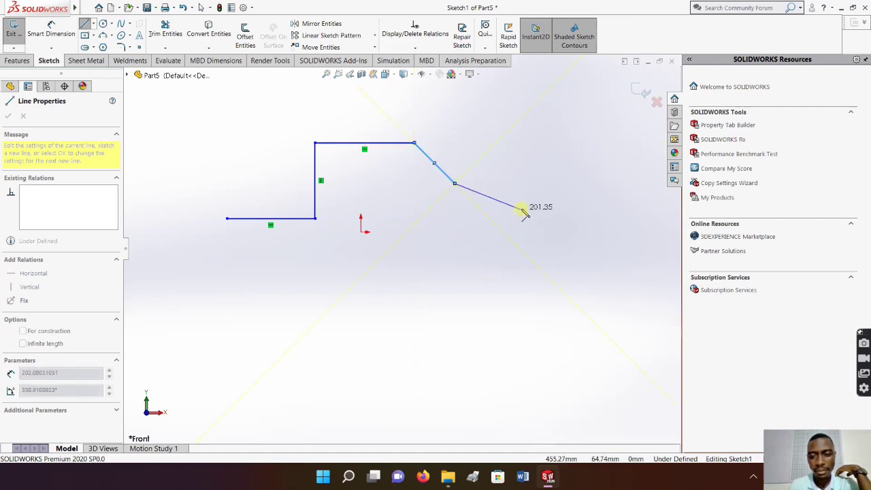
click(531, 194)
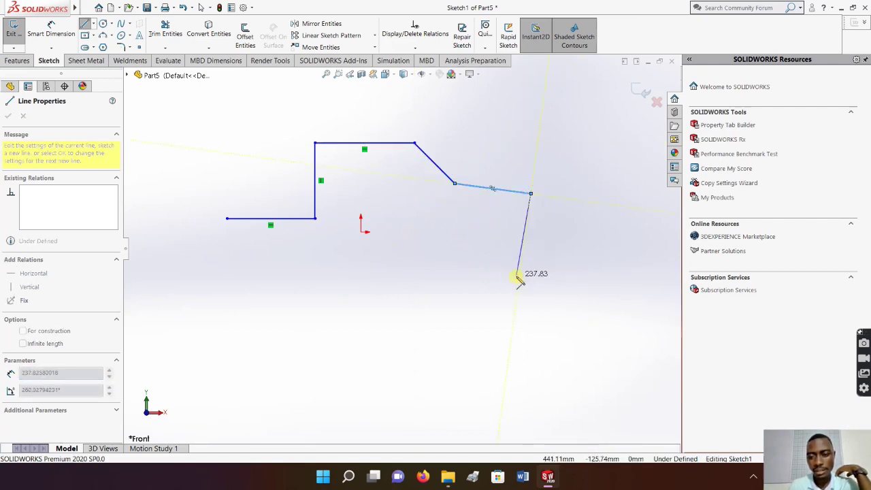
click(517, 276)
double_click(572, 310)
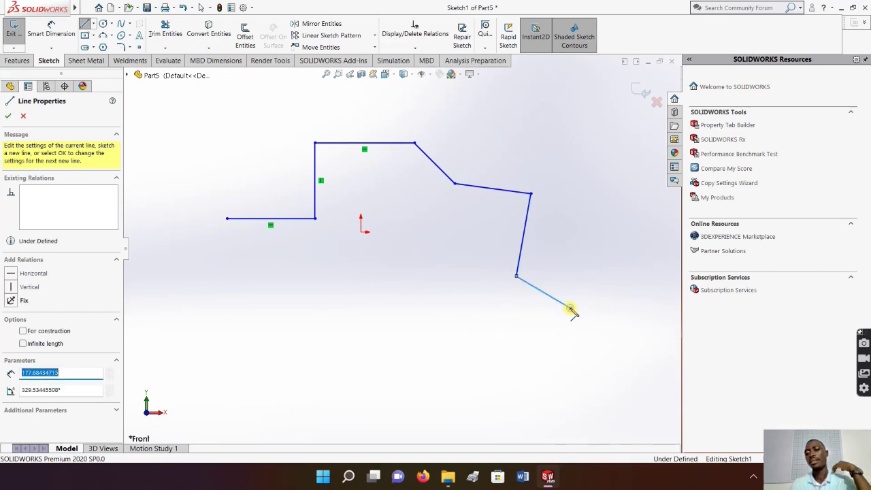
click(572, 311)
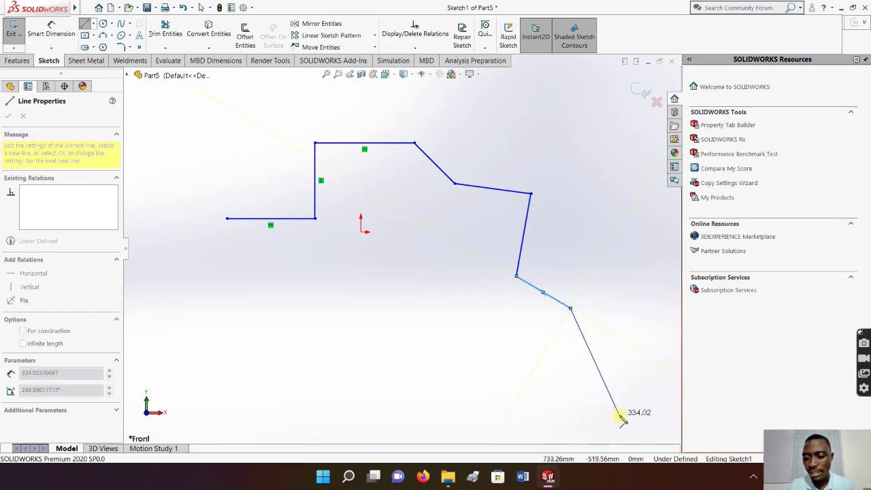
click(572, 311)
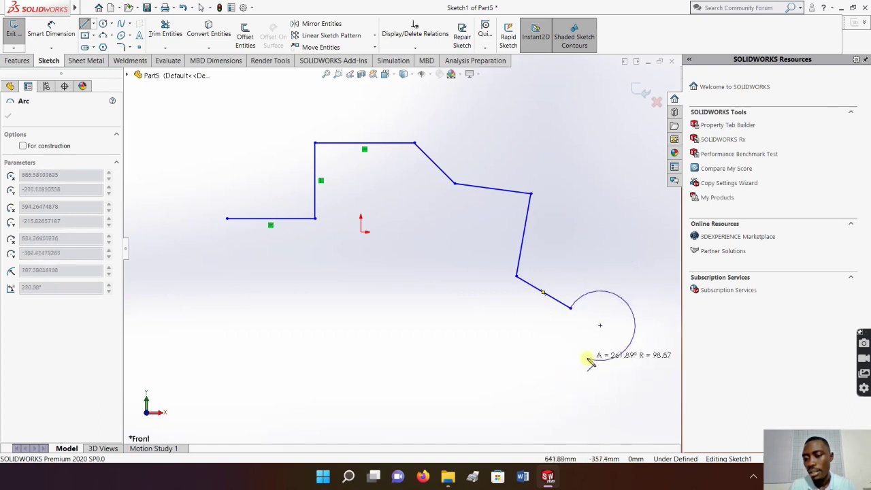
- Close the profile back to the start point with two tangent arcs and connecting lines
click(589, 348)
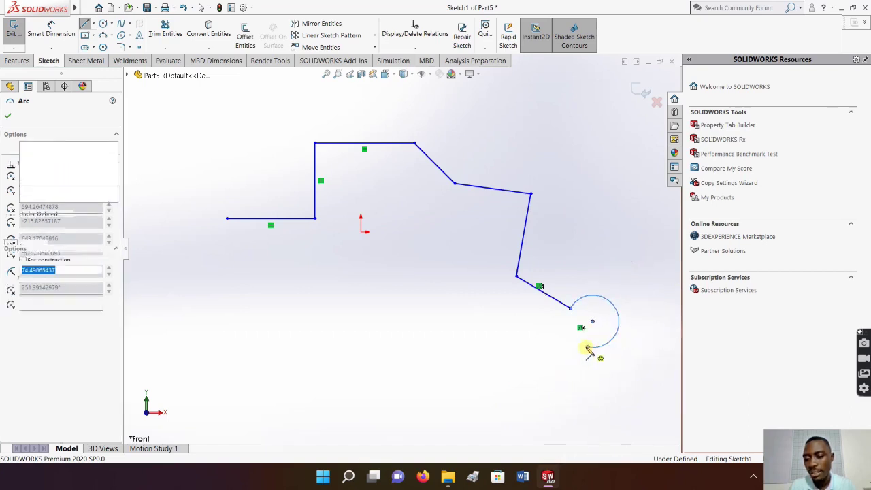
click(473, 390)
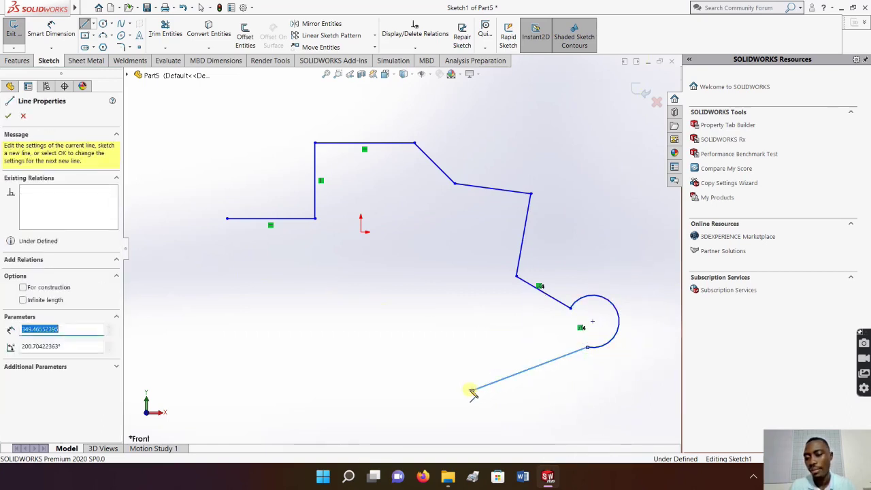
click(419, 299)
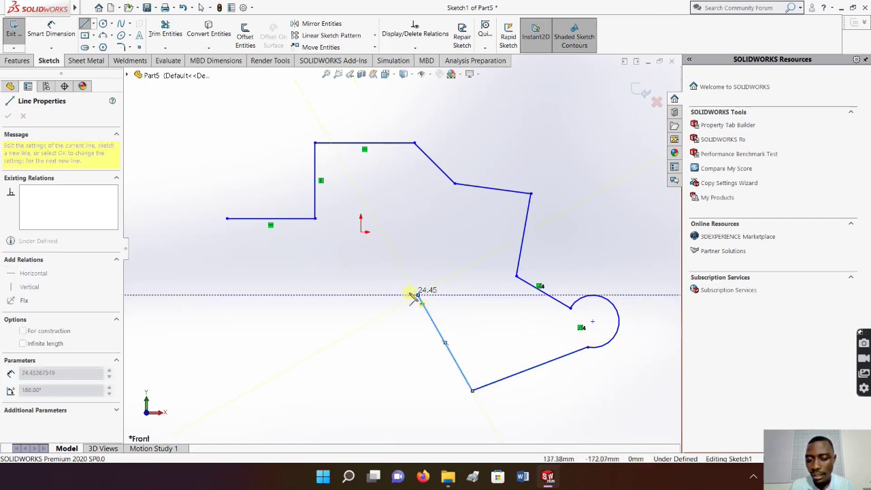
click(400, 226)
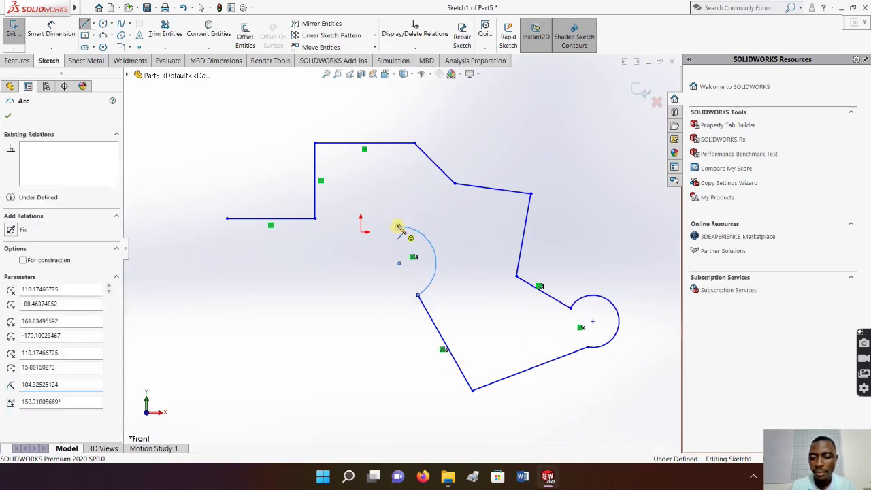
click(342, 314)
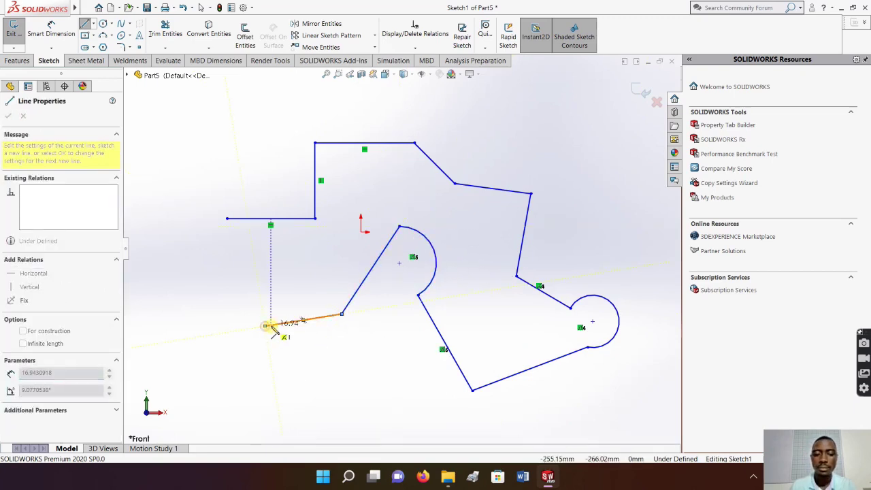
click(265, 326)
click(227, 218)
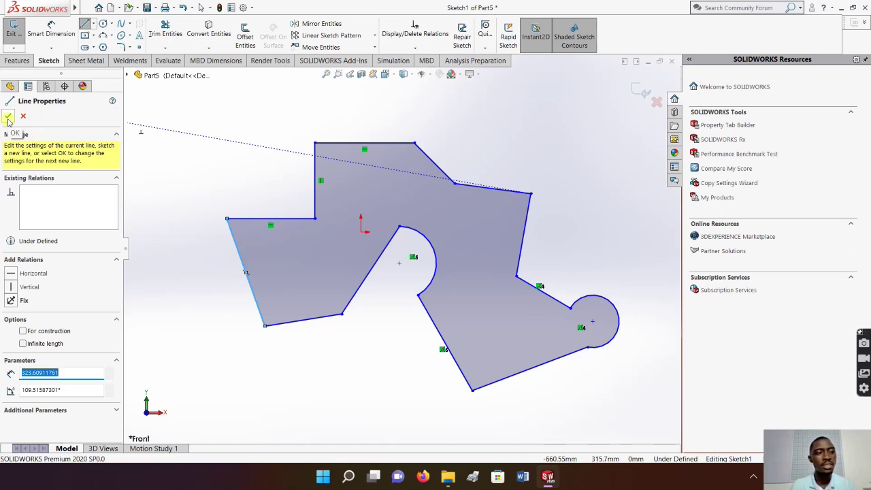
click(8, 118)
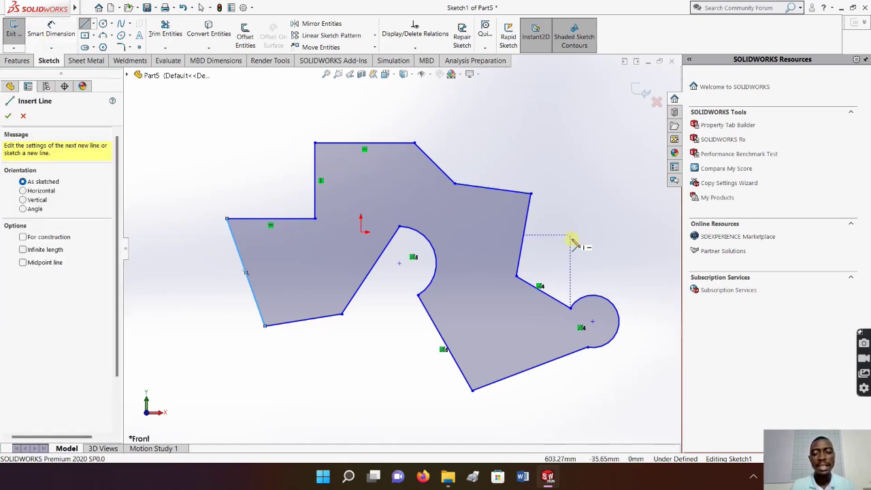
- Dimension the top edge at 281.85 and the slanted edge at 115.19
click(8, 117)
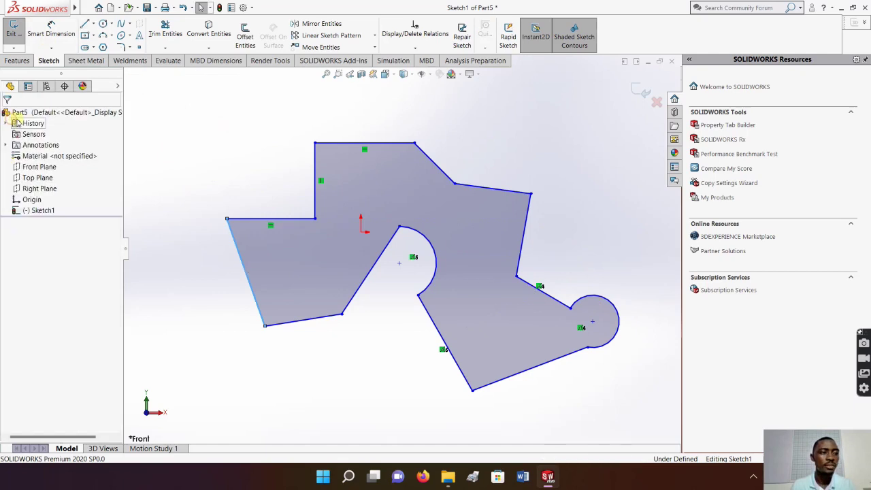
click(53, 32)
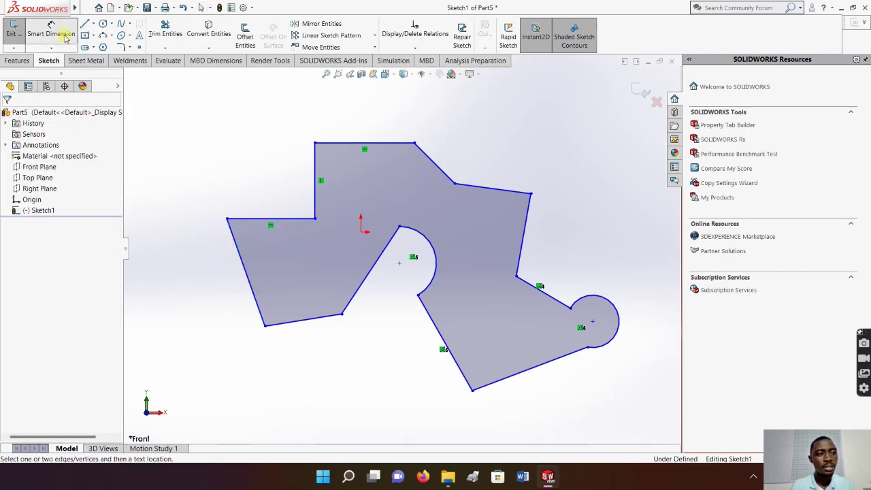
click(335, 143)
click(429, 160)
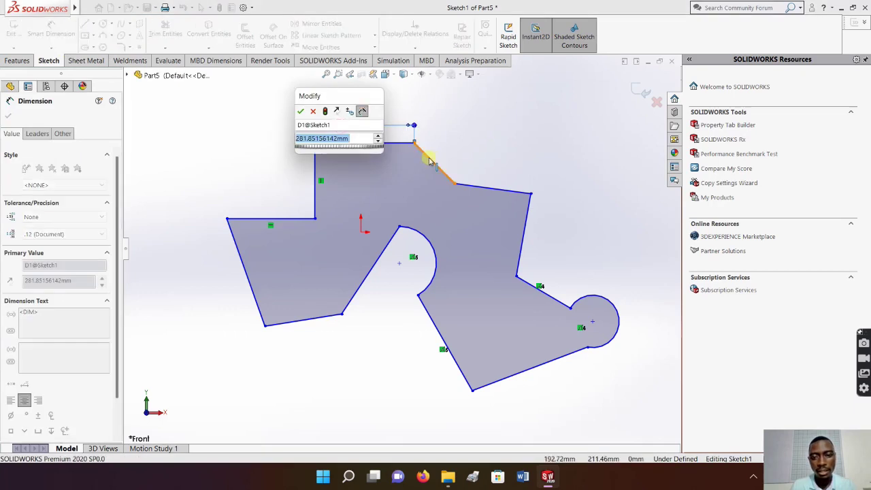
click(299, 112)
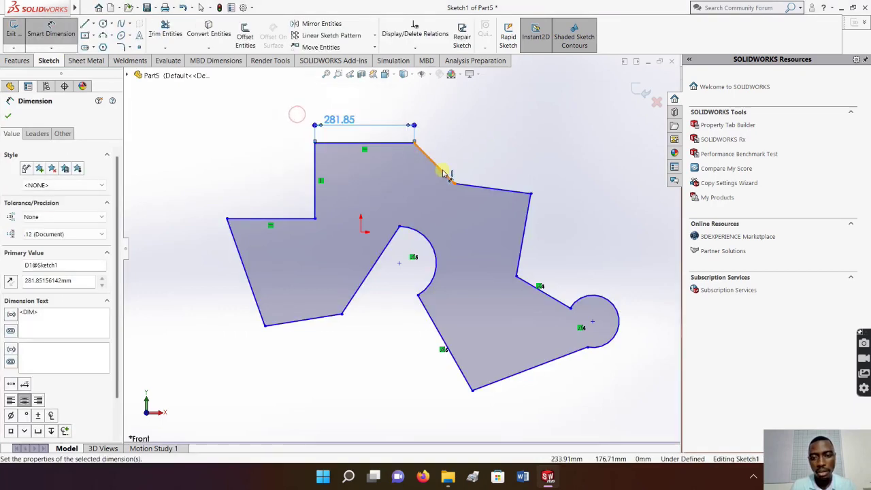
click(444, 171)
click(455, 160)
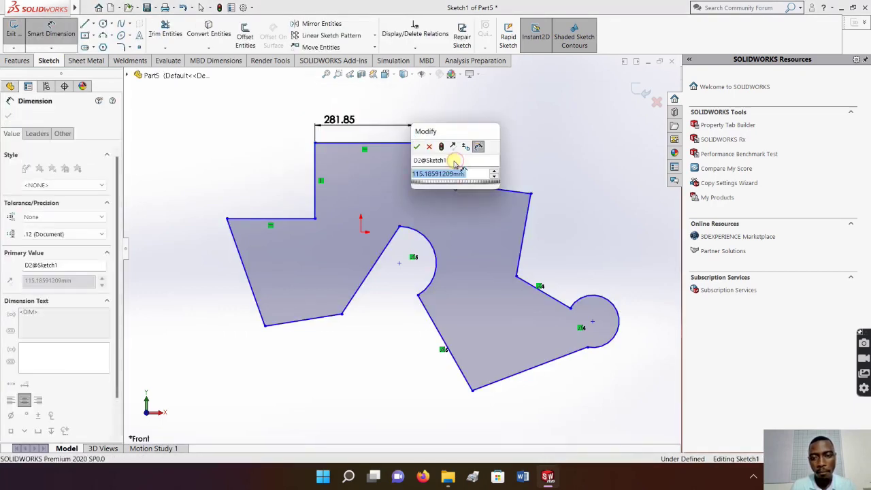
click(417, 147)
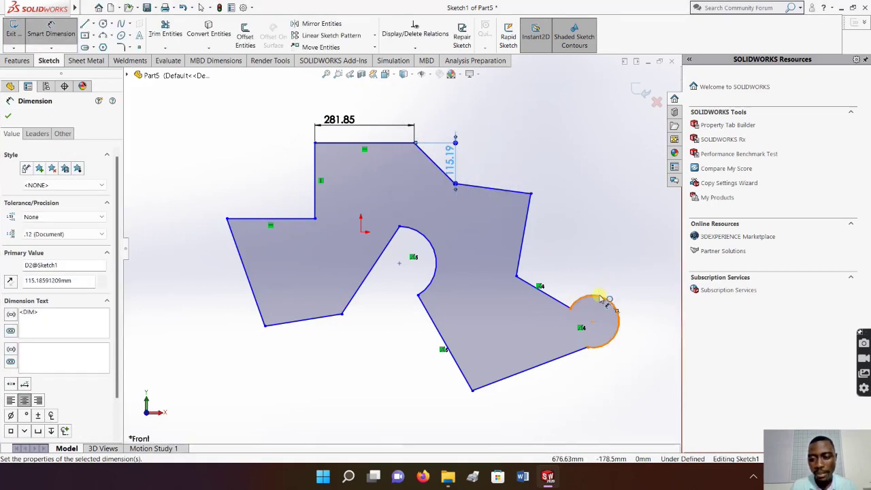
- Set the right arc radius to R80 and the left arc radius to R100
click(601, 301)
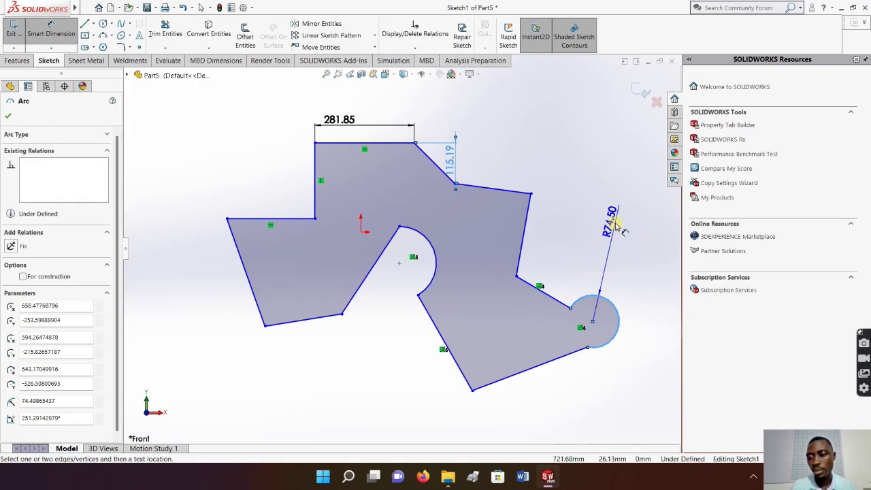
click(616, 227)
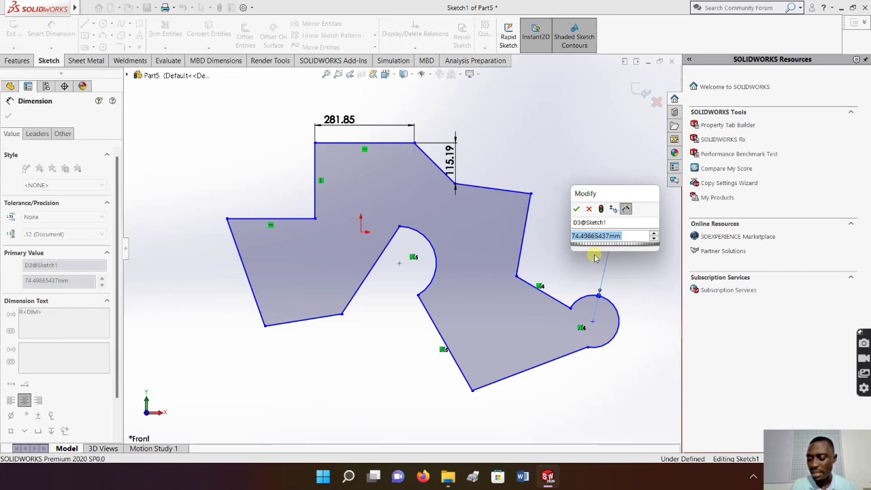
text(80)
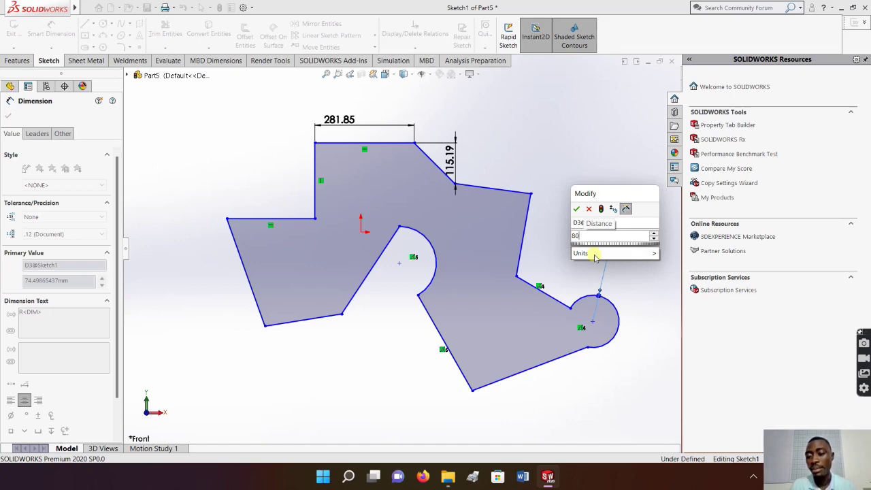
key(Return)
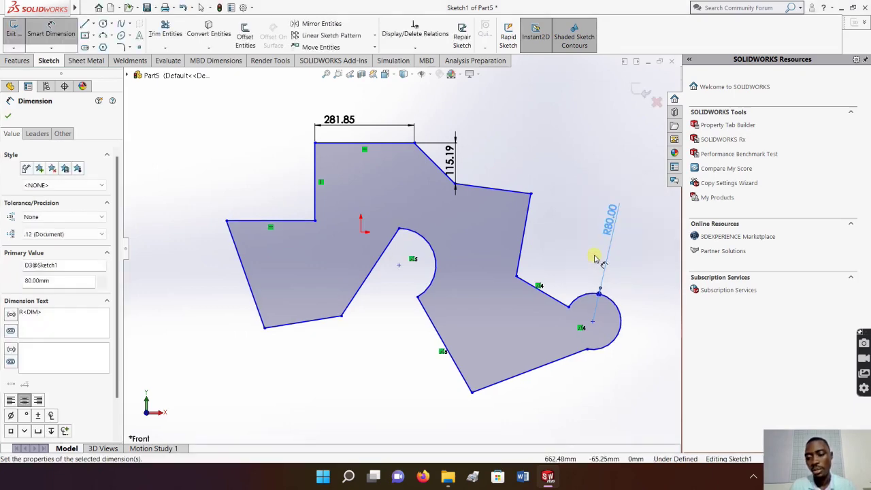
click(435, 253)
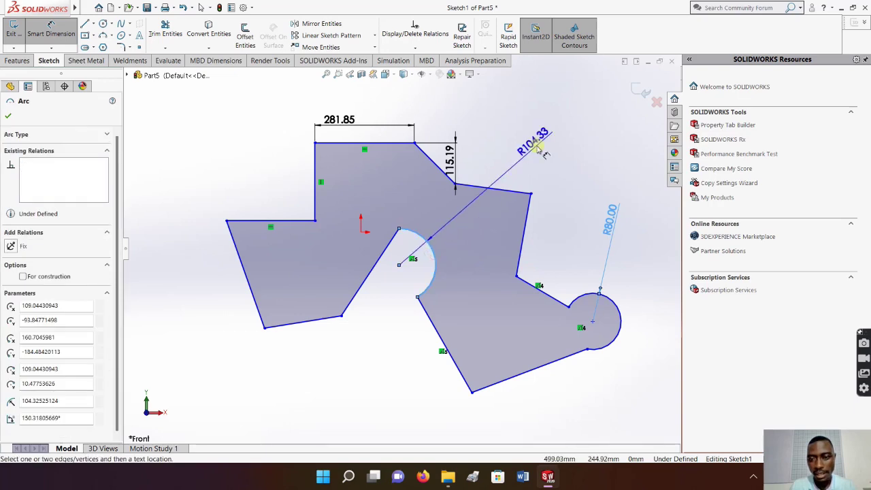
click(511, 151)
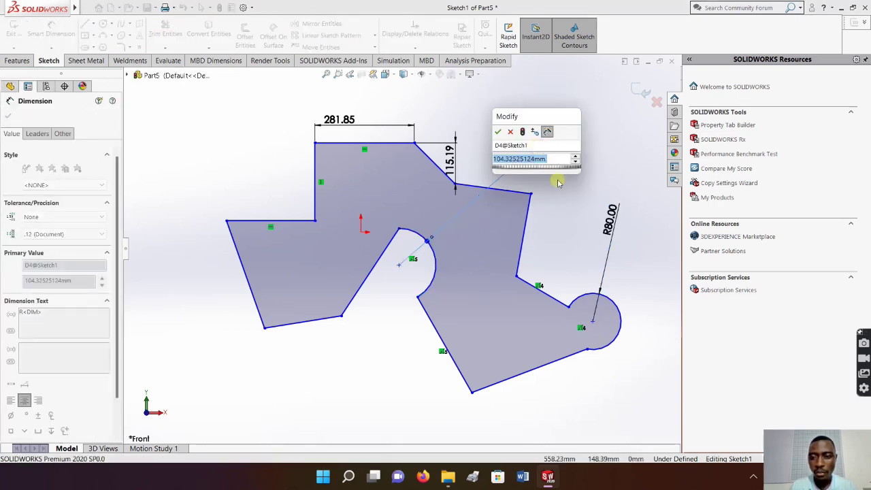
text(100)
key(Return)
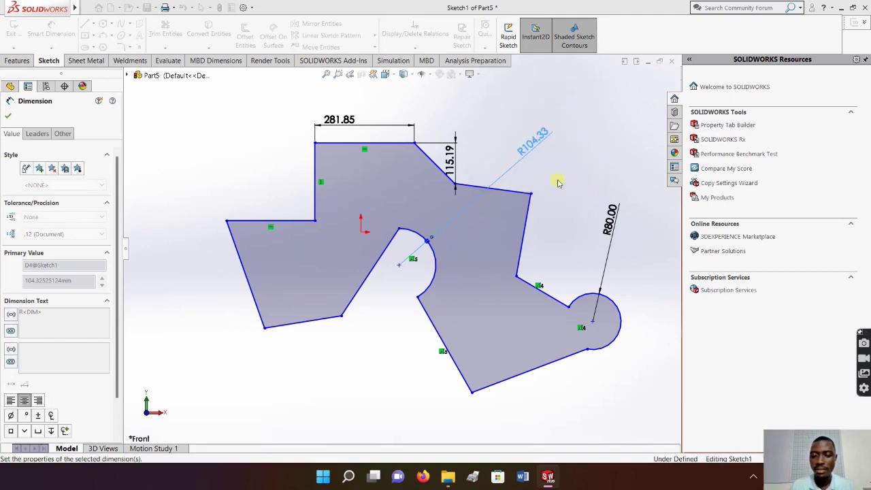
click(567, 169)
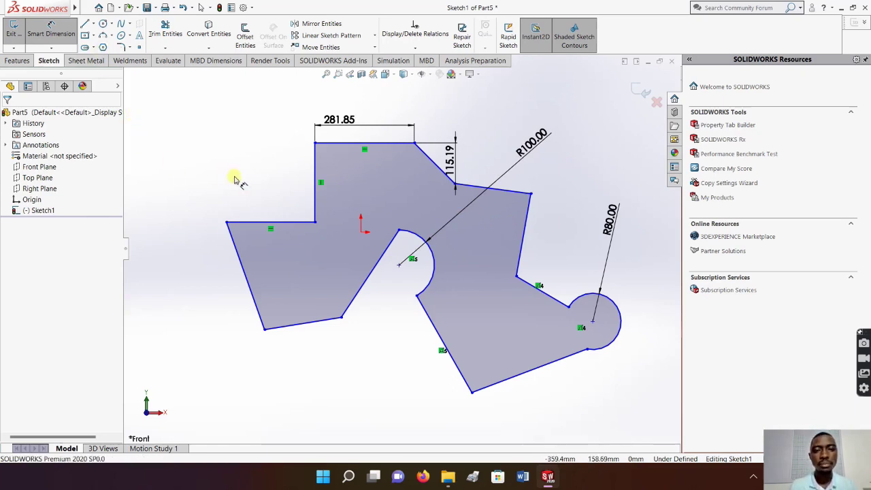
- Box-select and delete the entire dimensioned profile
click(201, 8)
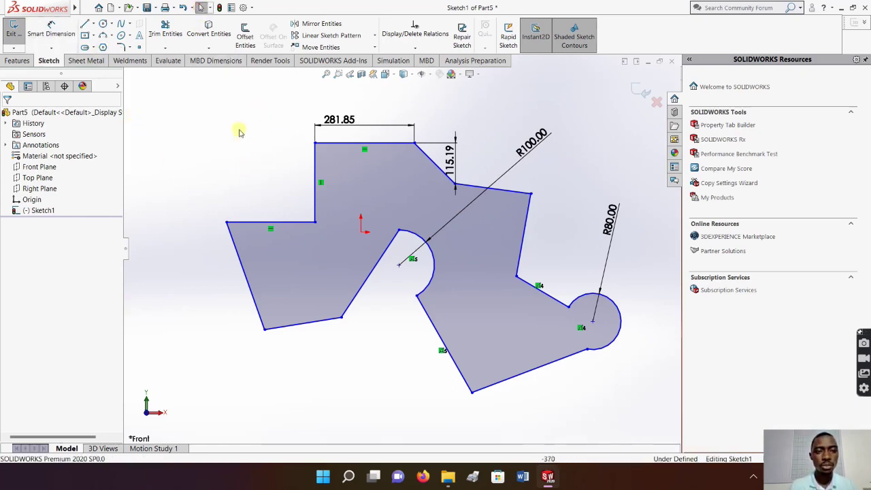
drag(188, 94, 664, 412)
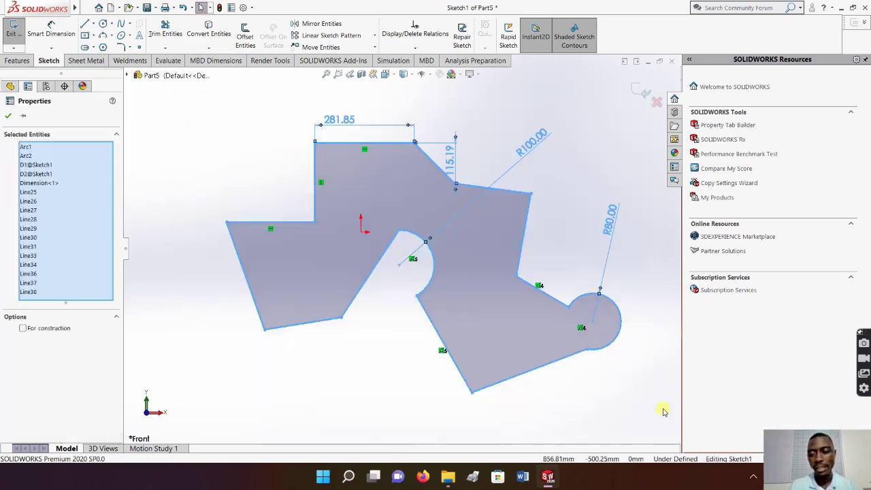
key(Delete)
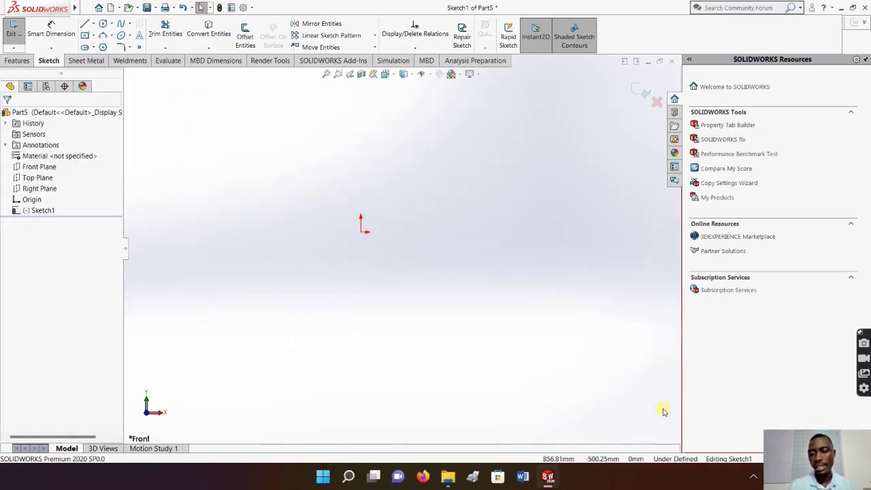
- Draw a centre-and-radius circle at the origin, about 252.34 mm in radius
click(113, 25)
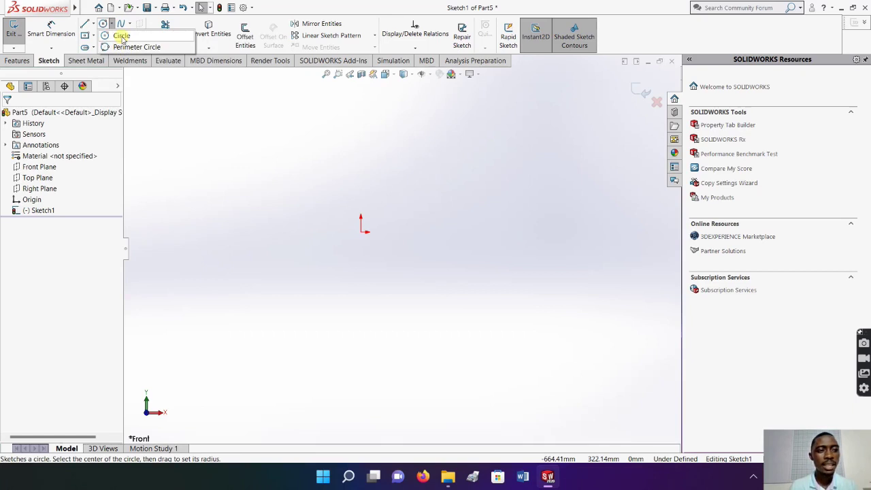
click(122, 37)
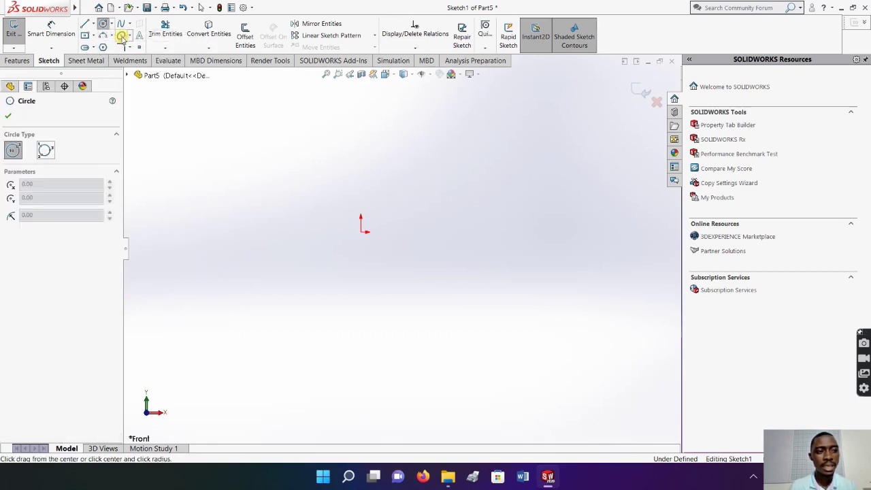
click(362, 231)
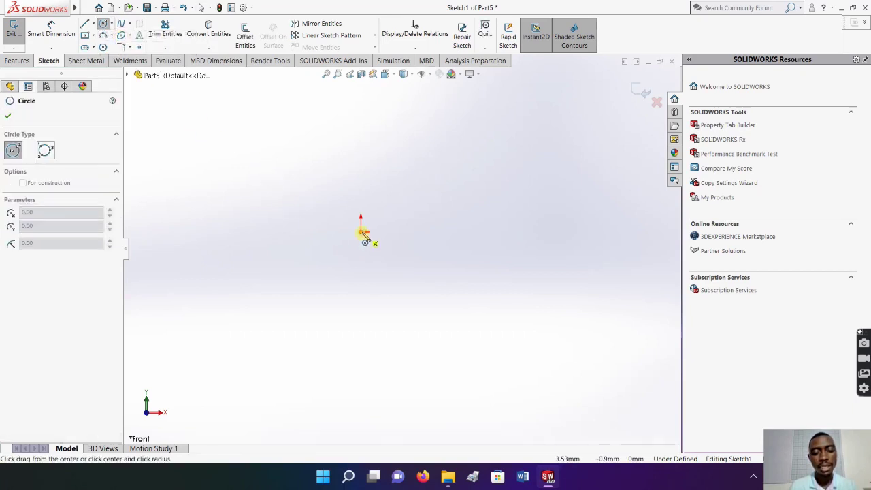
click(344, 142)
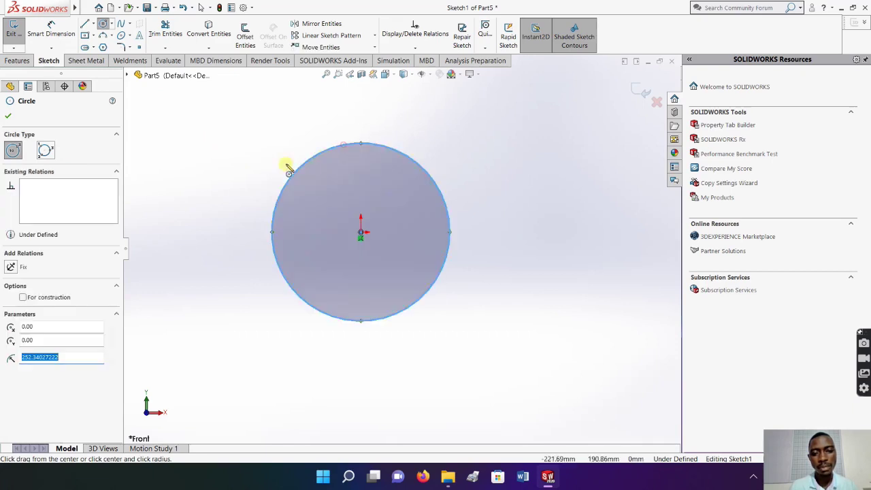
- Dimension the origin circle's diameter to 100 mm
click(60, 34)
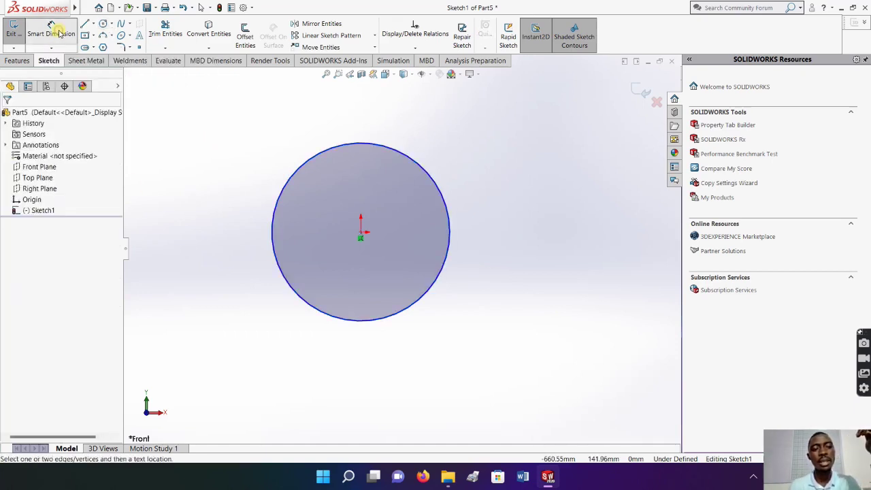
click(446, 213)
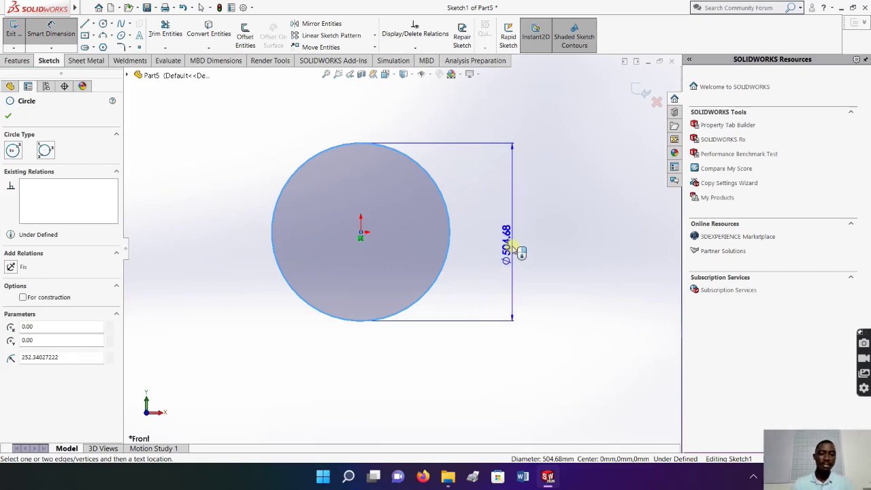
click(512, 245)
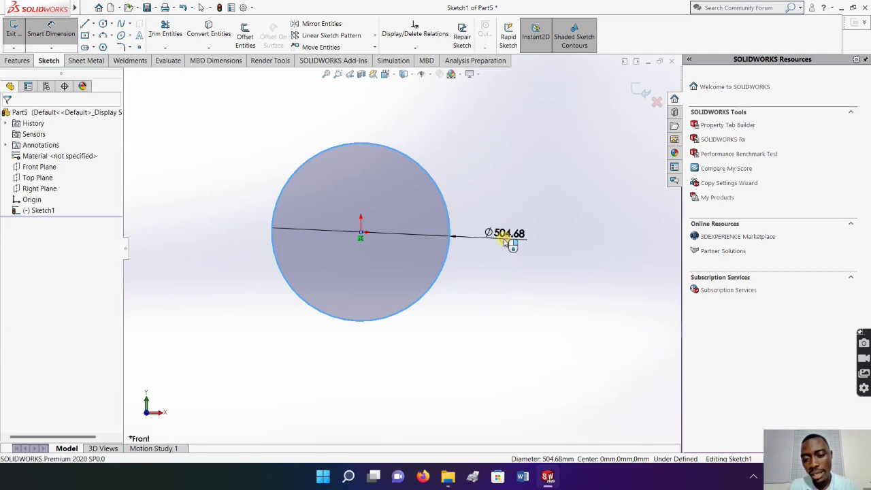
text(100)
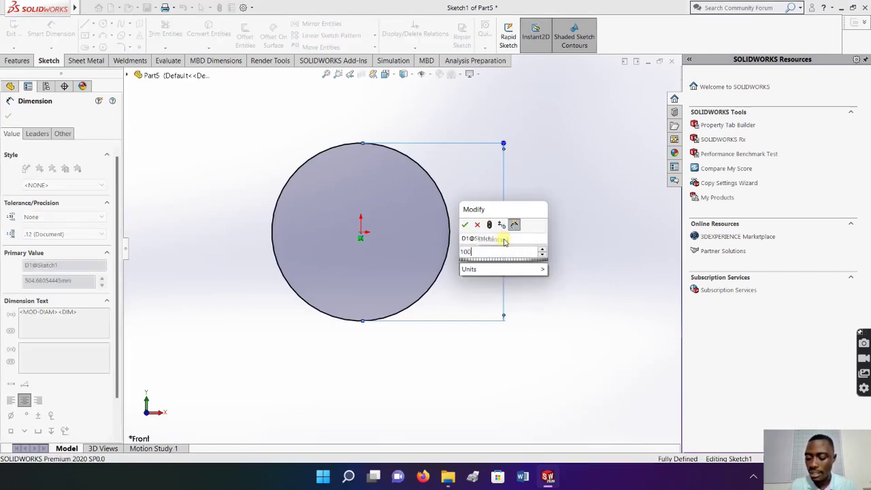
key(Return)
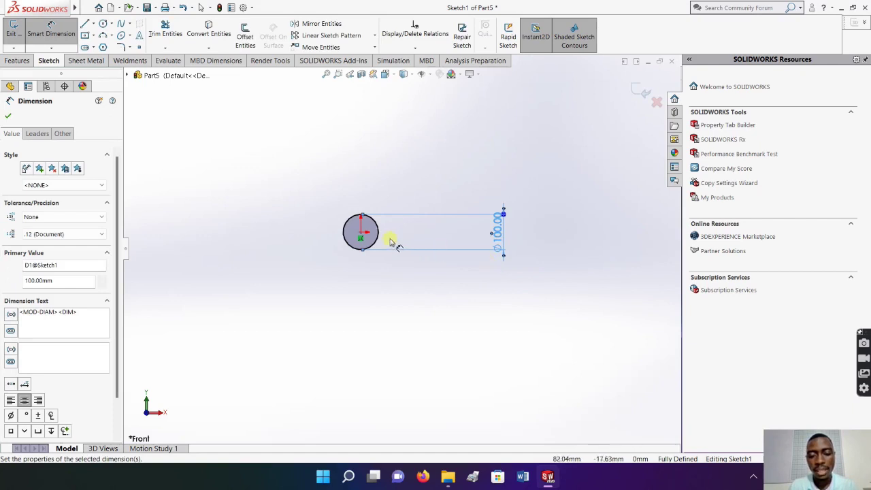
scroll(544, 249, down, 2)
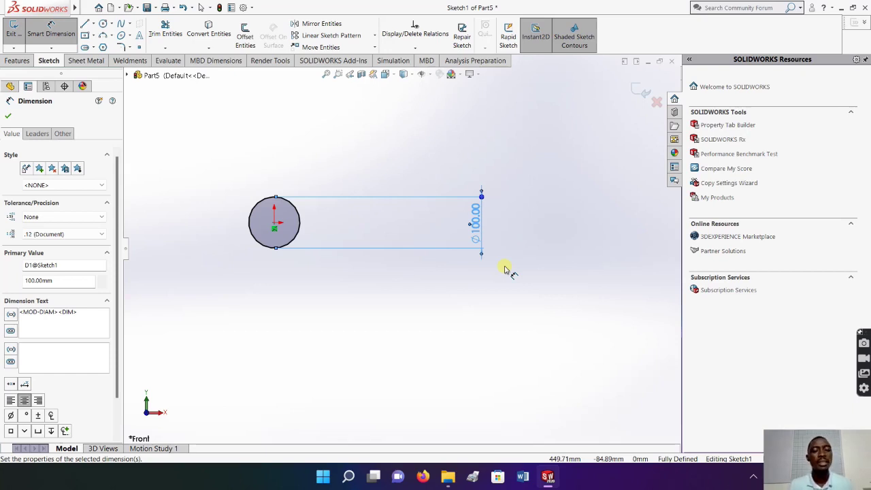
scroll(228, 228, up, 2)
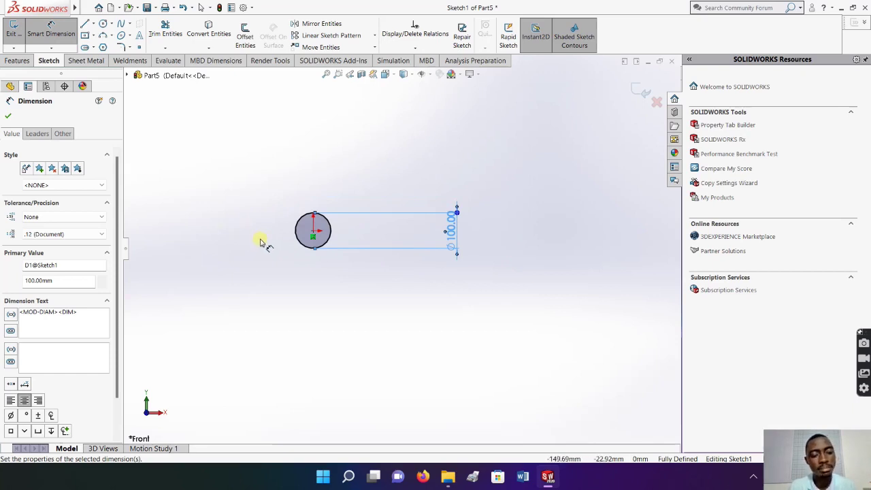
scroll(302, 255, down, 3)
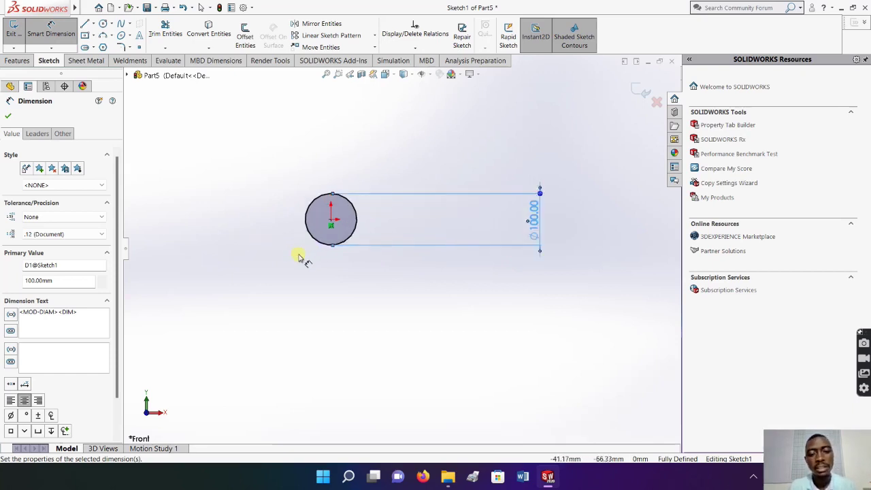
scroll(327, 249, up, 3)
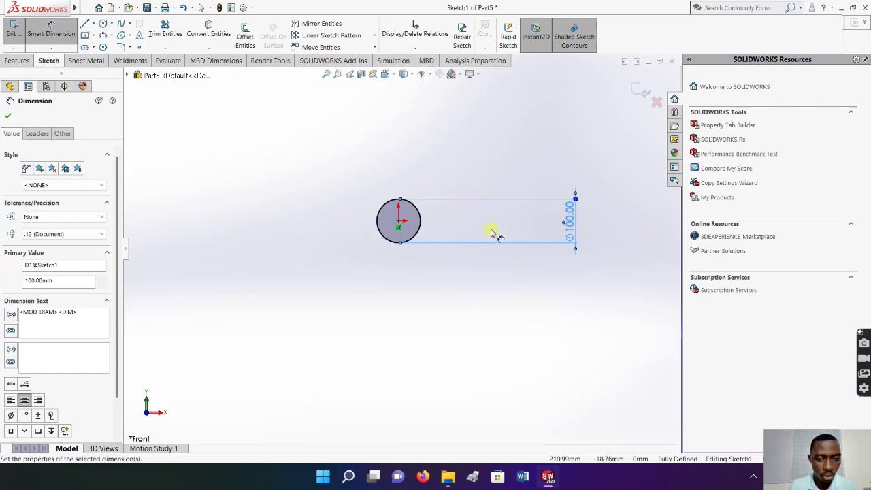
- Draw a large three-point circle beside the 100 mm circle
click(112, 24)
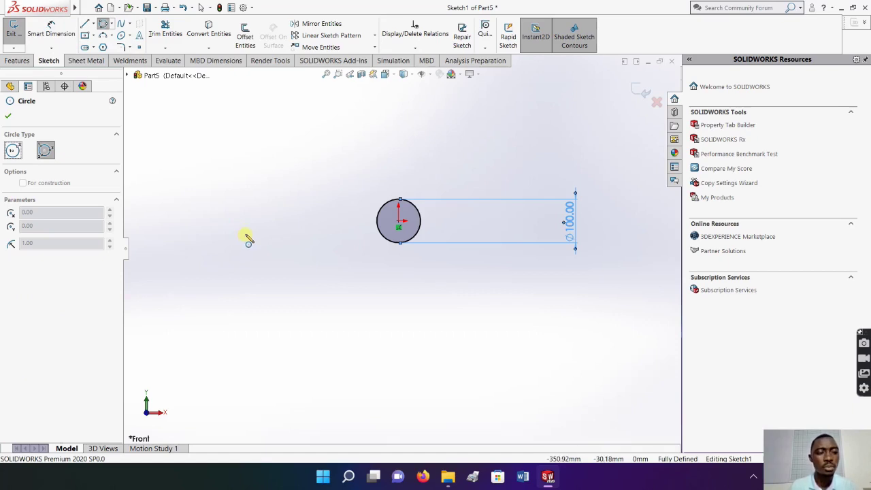
click(215, 181)
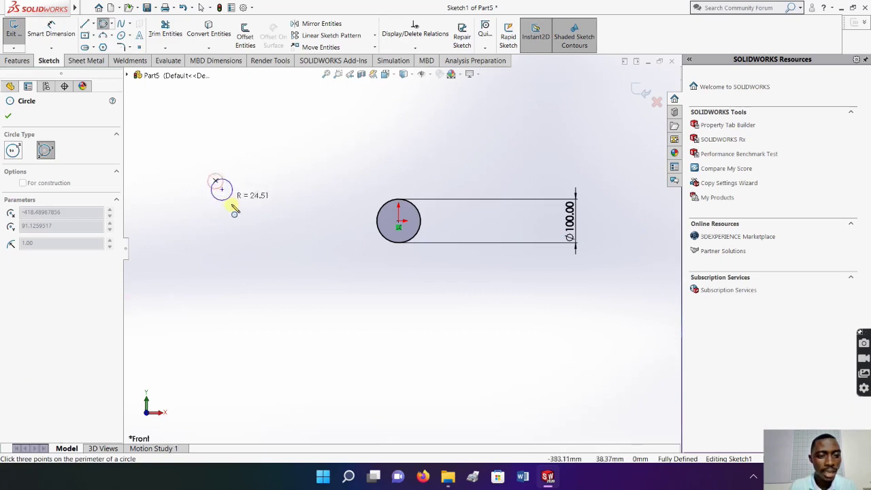
click(336, 284)
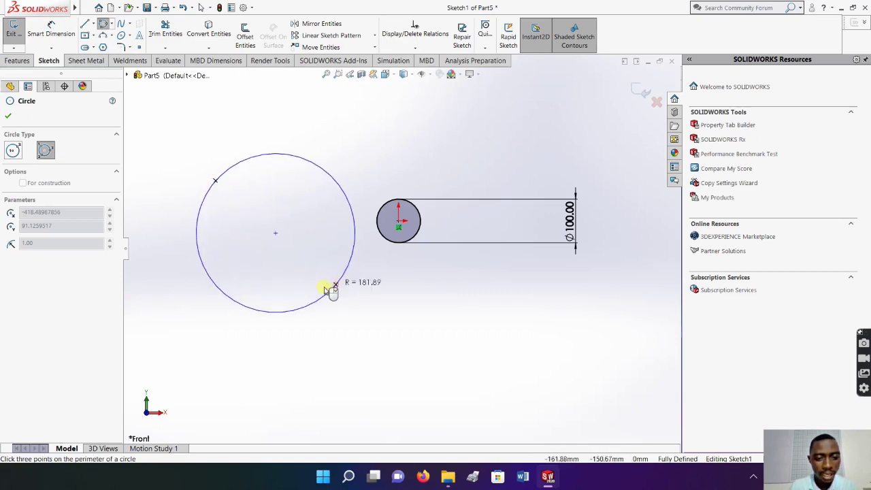
click(175, 345)
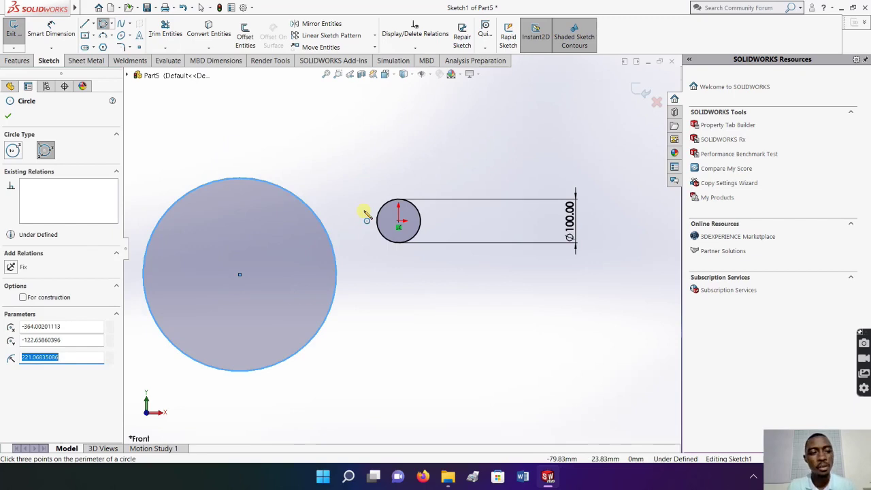
- Dimension the large circle's diameter to 500 mm and zoom to fit
click(51, 30)
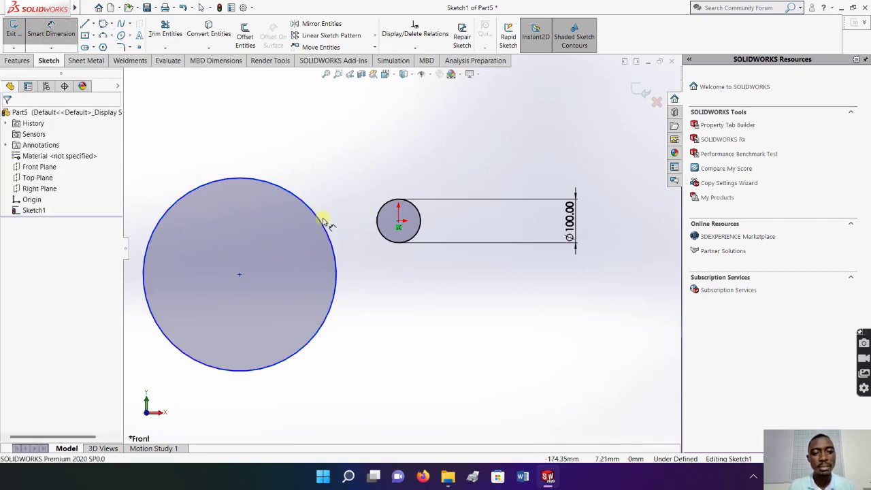
click(321, 220)
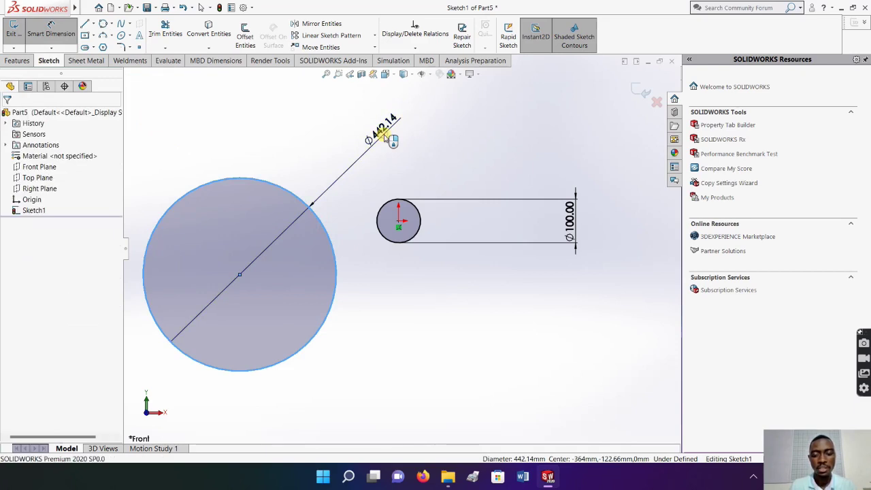
click(385, 136)
key(Return)
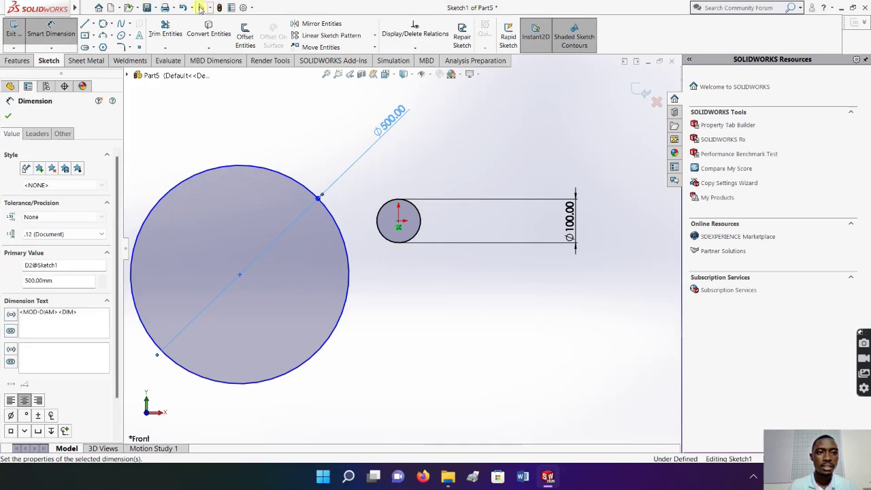
key(Escape)
key(f)
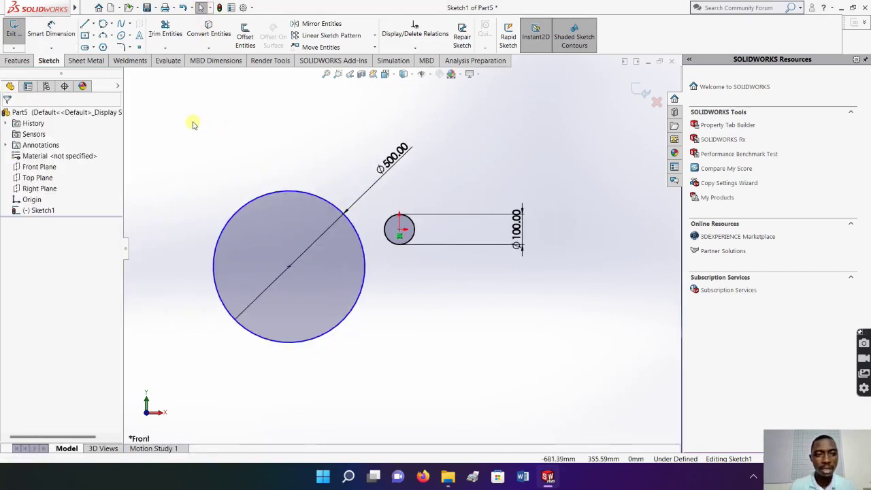
- Delete both circles and their dimensions, then pick the freeform Spline tool
mouse_move(177, 120)
mouse_down()
mouse_move(491, 318)
mouse_move(622, 423)
mouse_up()
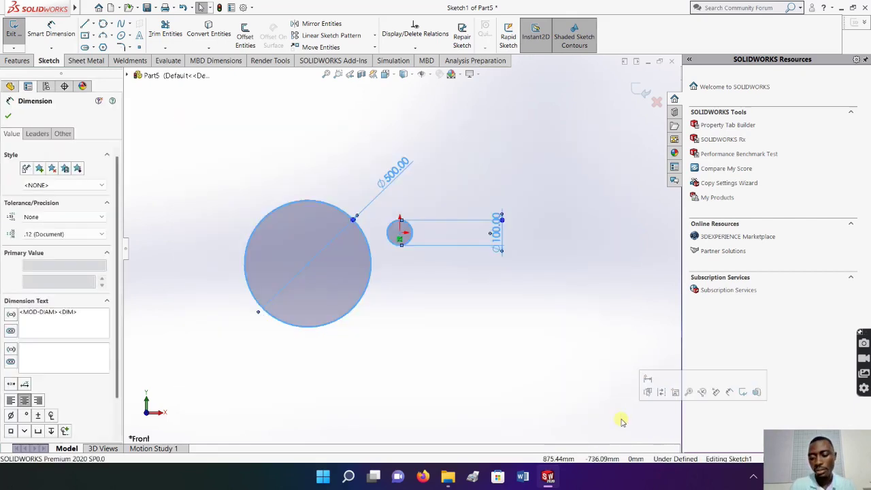
key(Delete)
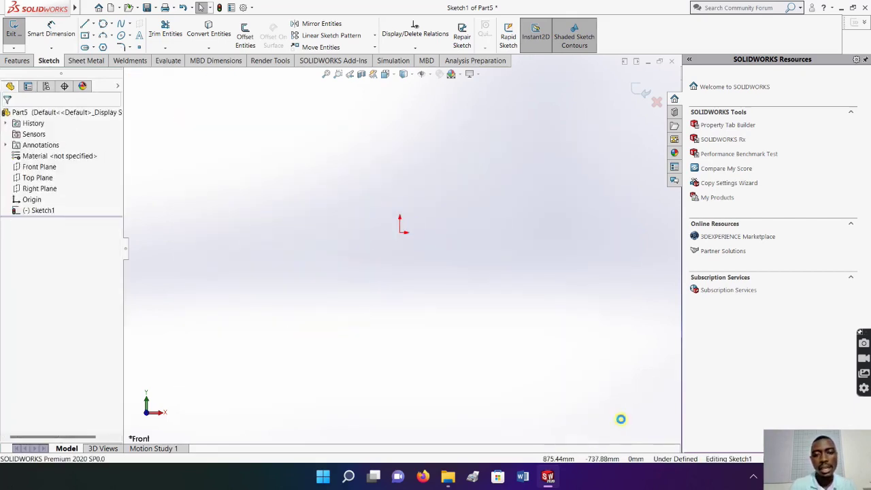
click(128, 25)
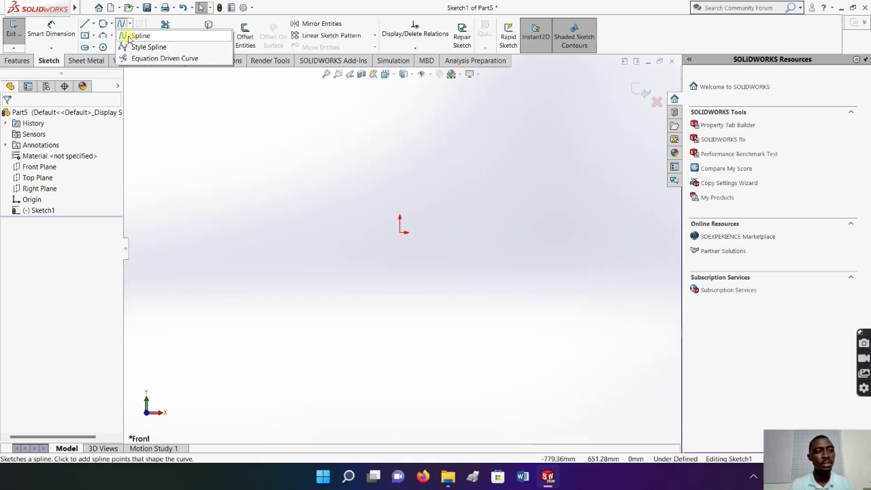
click(136, 36)
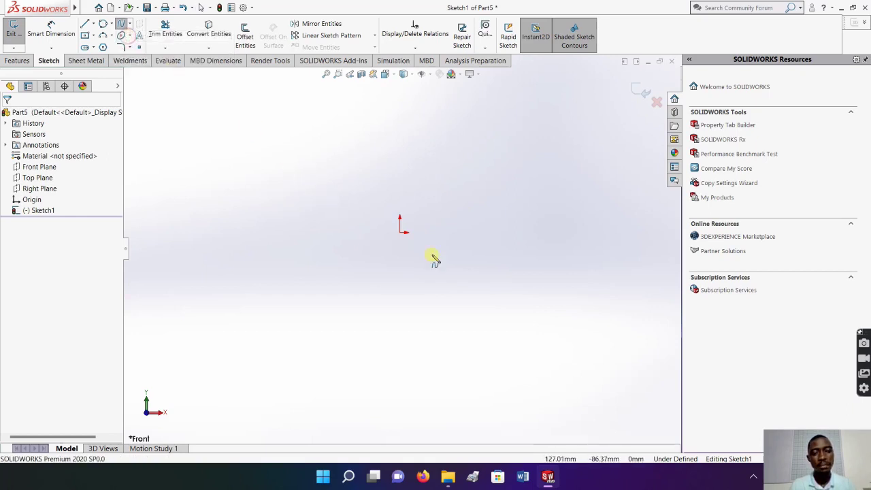
- Draw a wavy spline from the origin through several points, looping back to its start
click(402, 232)
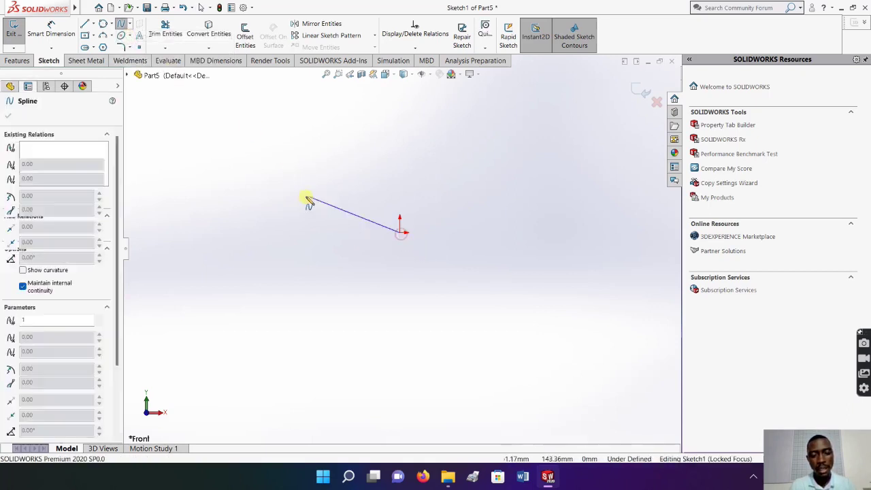
click(265, 181)
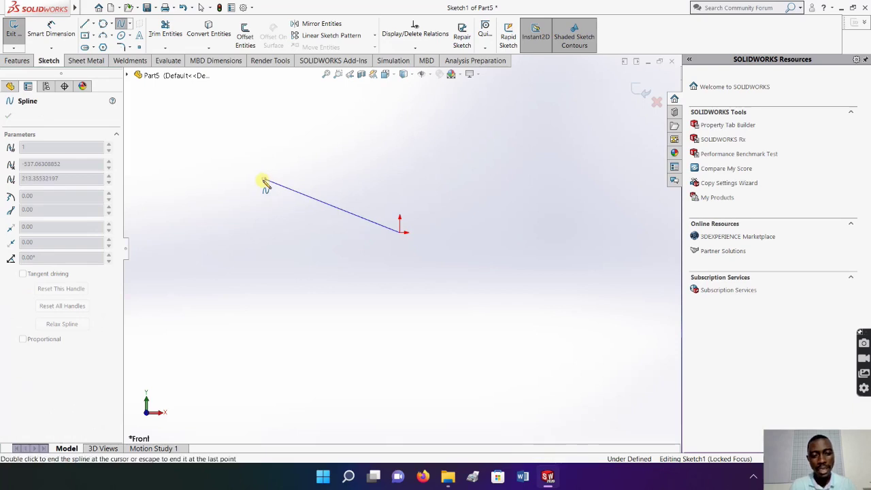
click(322, 346)
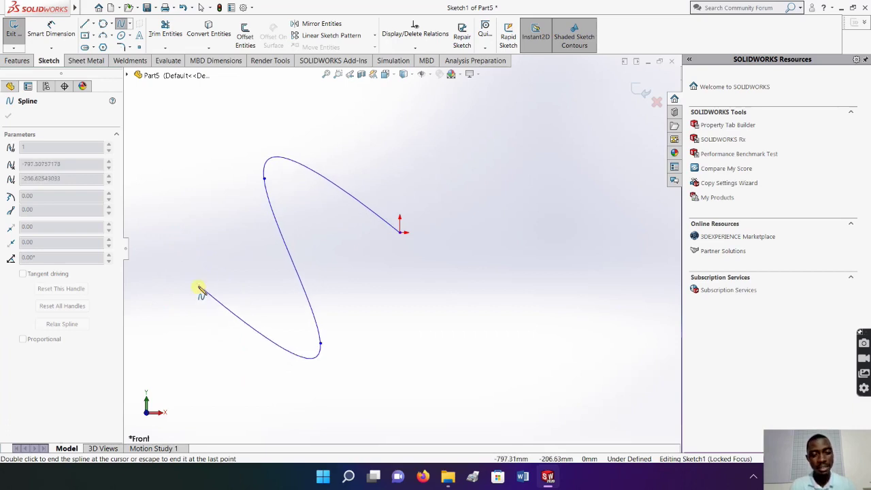
click(201, 257)
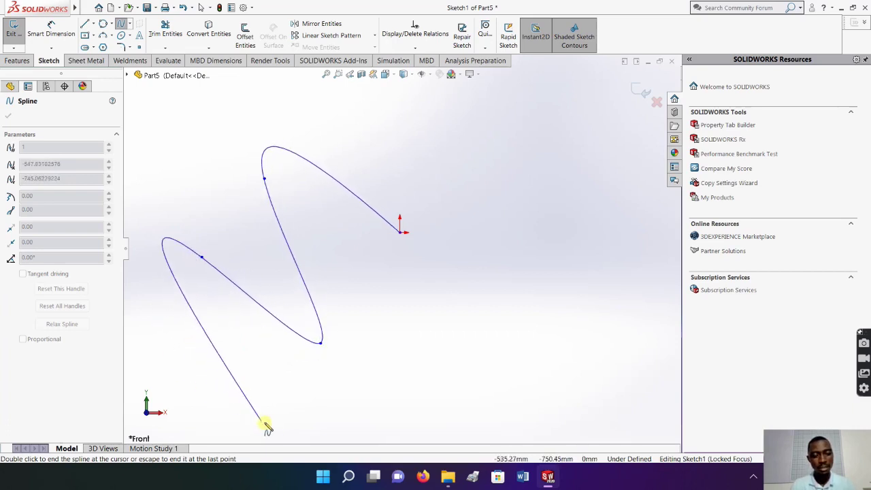
key(z)
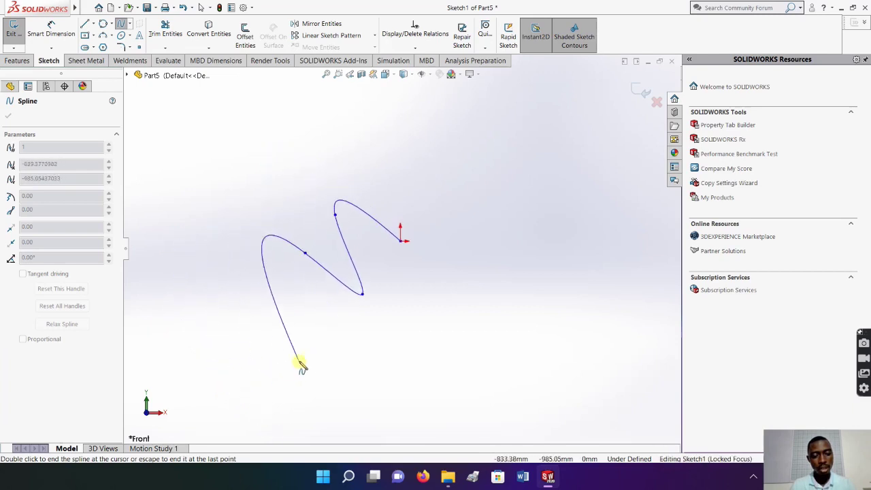
click(302, 340)
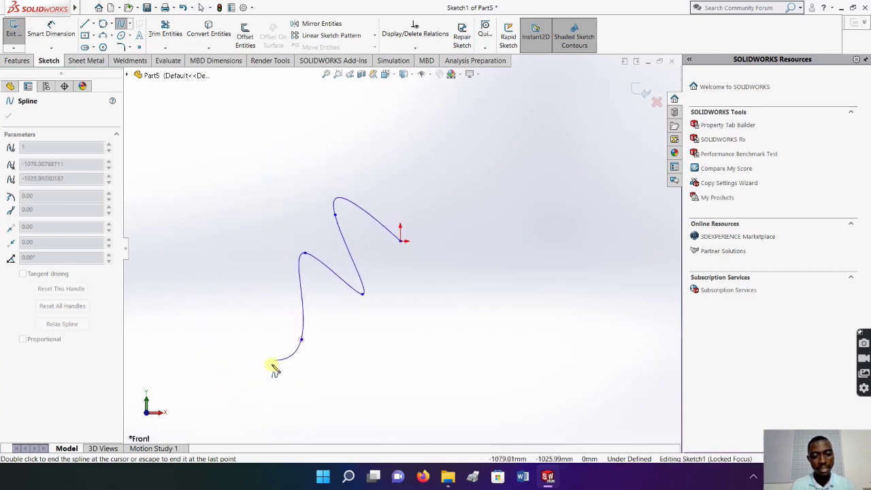
click(223, 296)
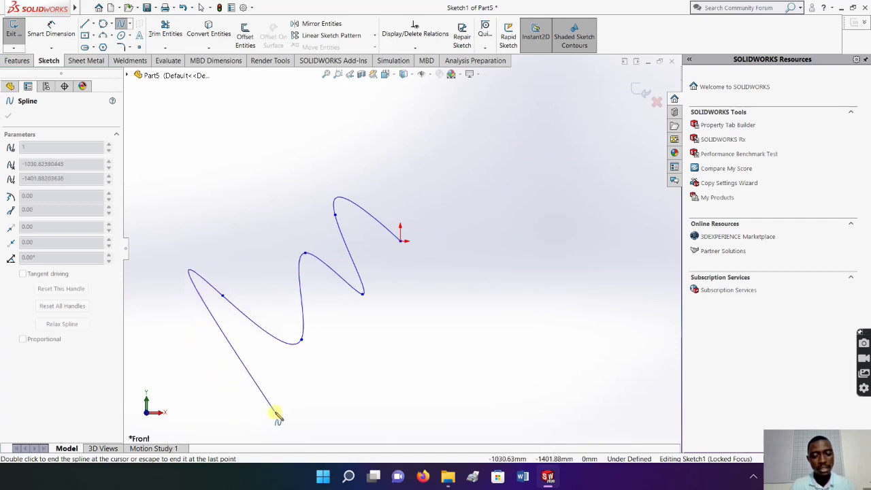
double_click(276, 414)
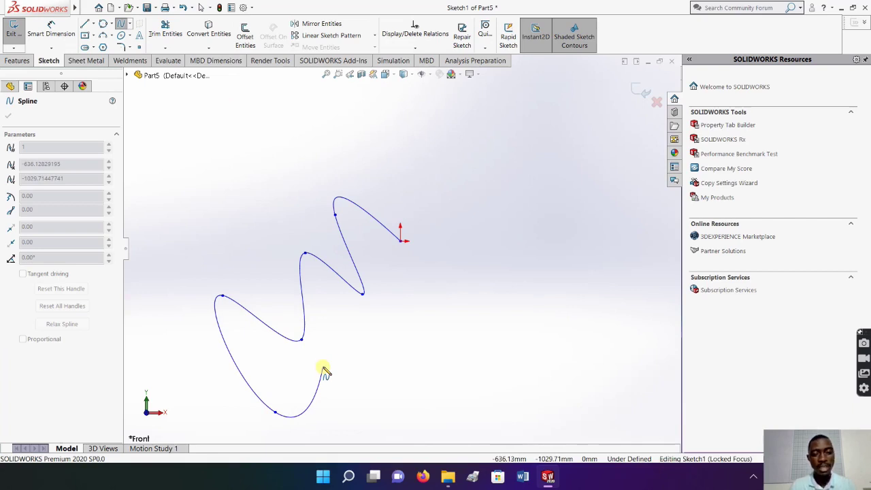
click(403, 242)
- Preview the closed spline's 6842.42 length with Smart Dimension, then cancel
click(403, 244)
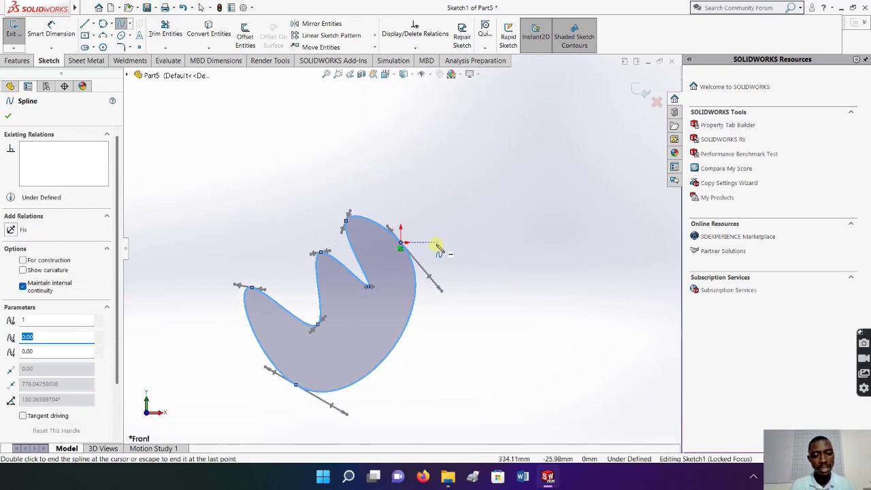
scroll(435, 251, up, 3)
click(51, 31)
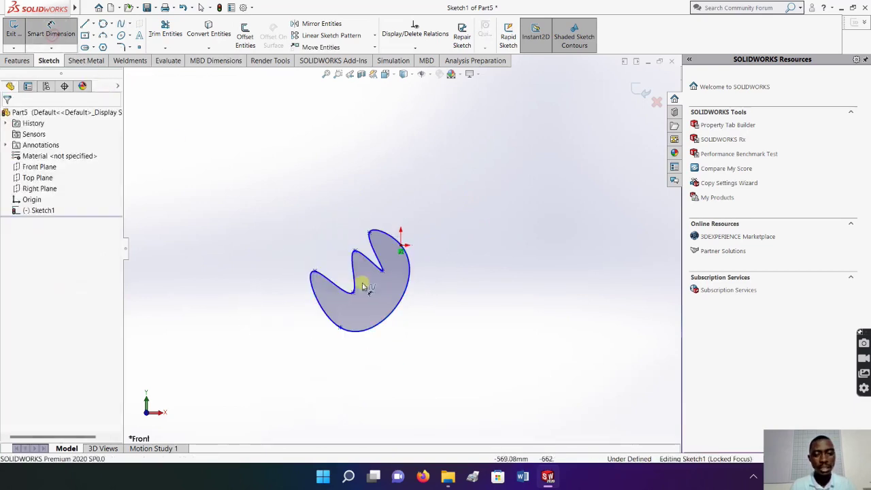
click(409, 299)
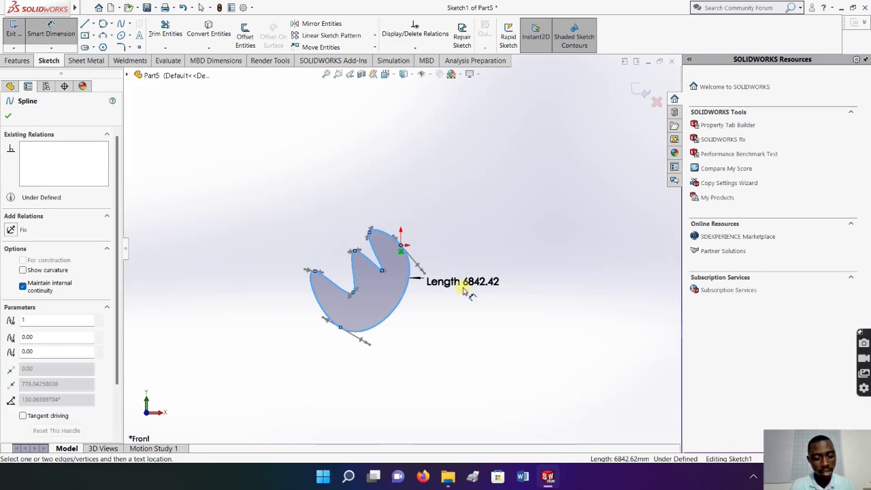
key(Escape)
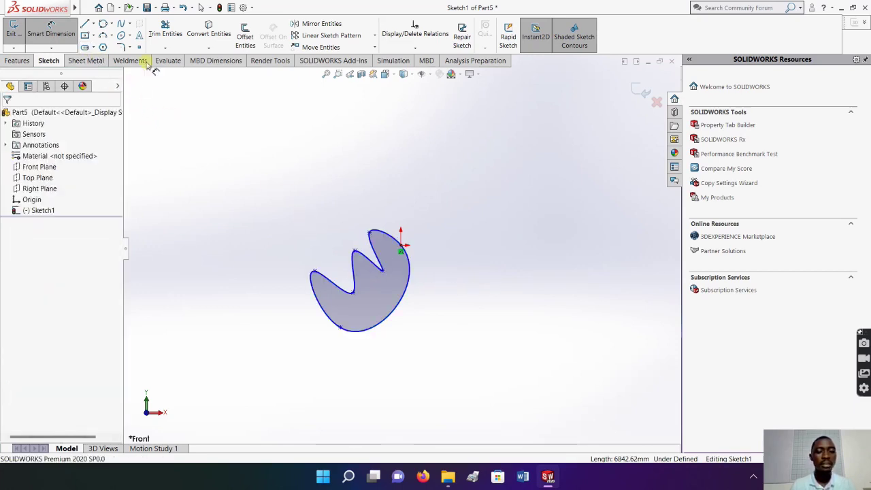
- Box-select the spline and delete it, emptying the sketch
click(202, 7)
drag(259, 130, 467, 391)
key(Delete)
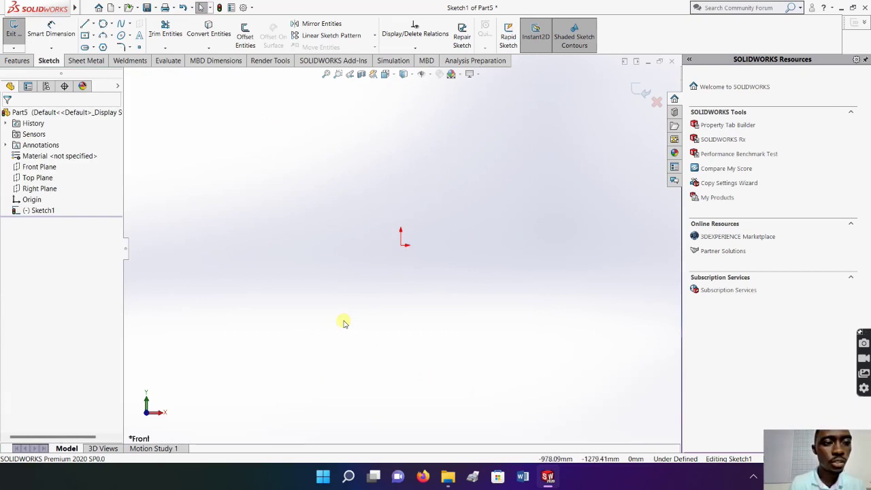
- Draw a corner rectangle from the origin to an opposite corner up and right
click(93, 35)
click(102, 38)
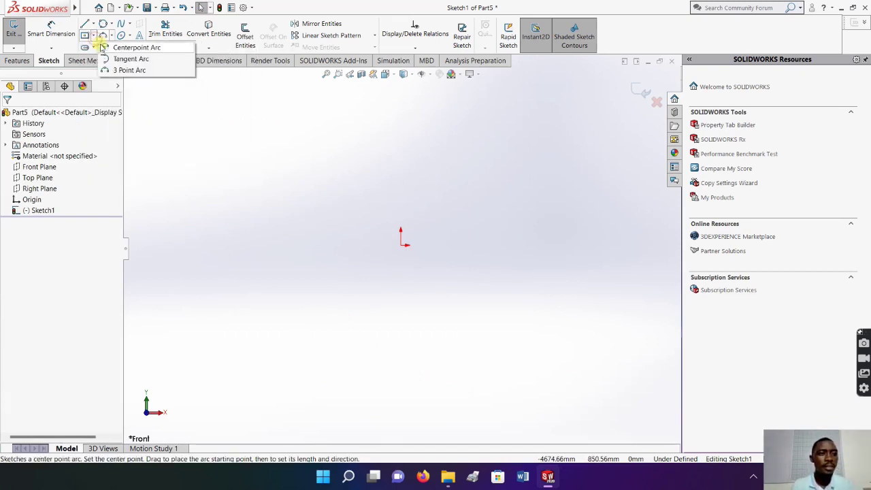
click(93, 35)
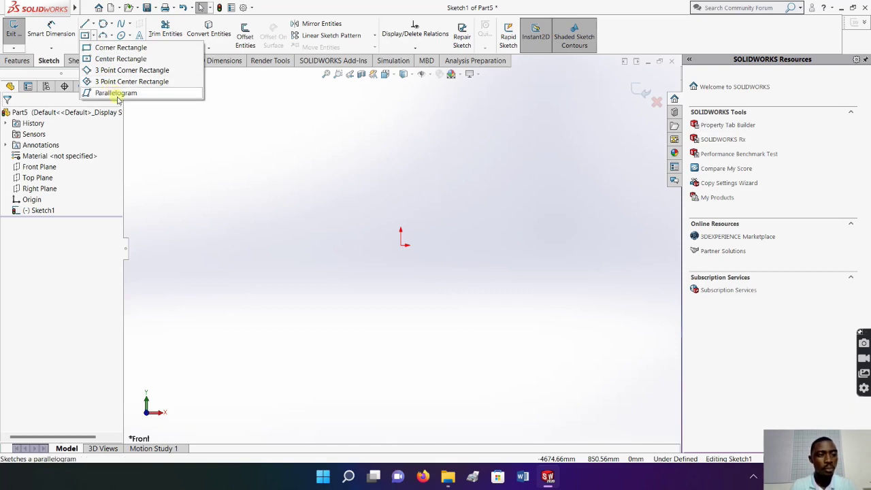
click(102, 49)
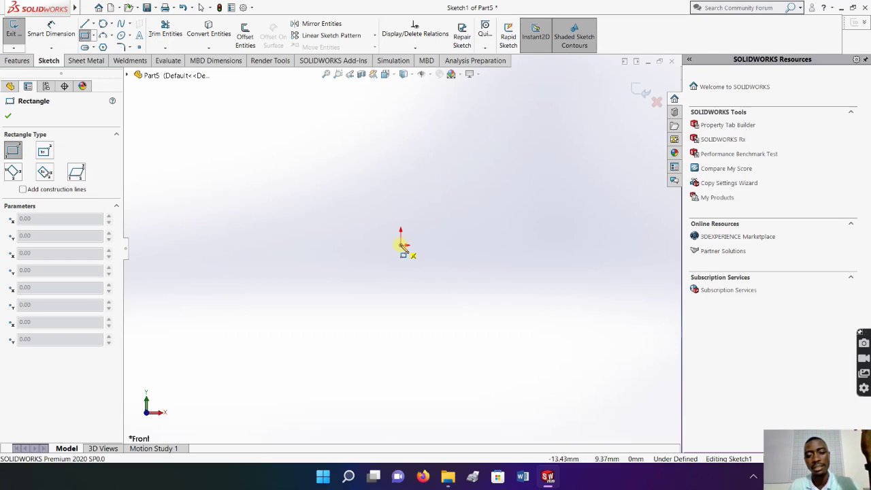
click(402, 245)
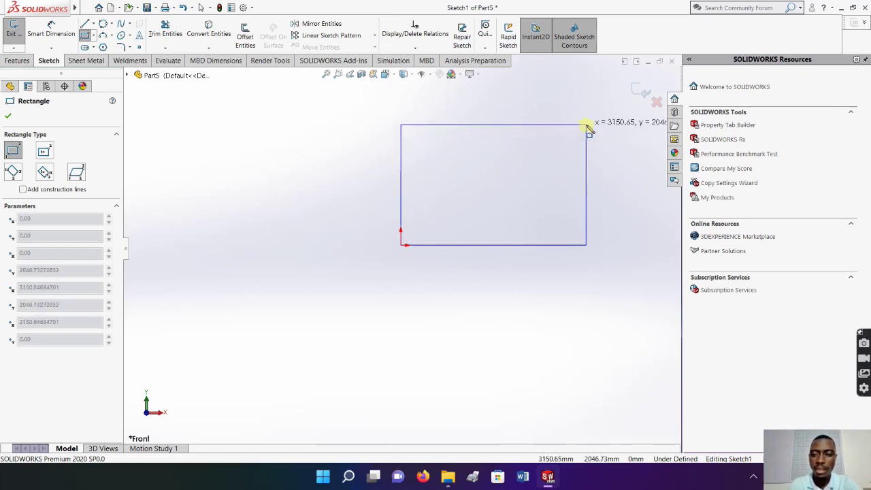
click(569, 144)
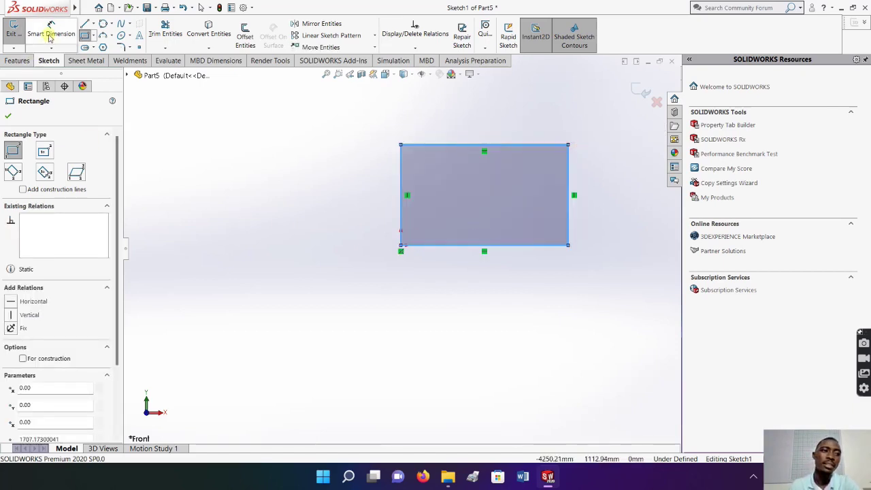
scroll(415, 197, up, 4)
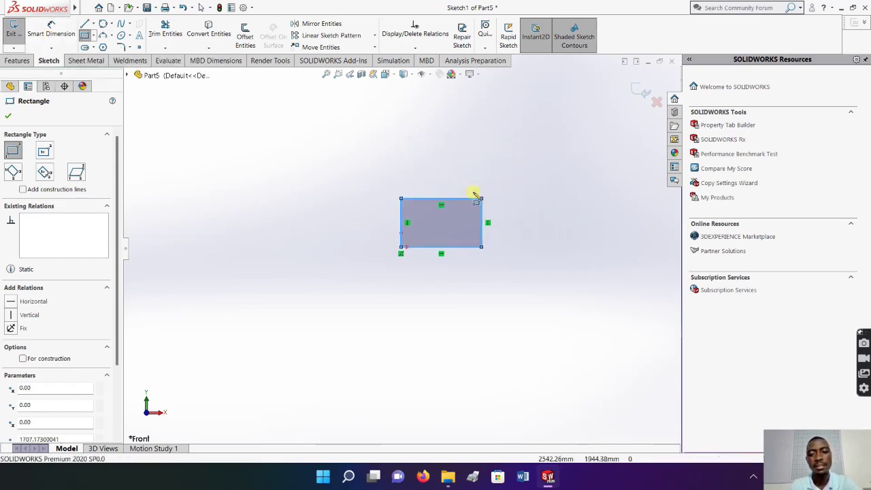
scroll(475, 217, down, 6)
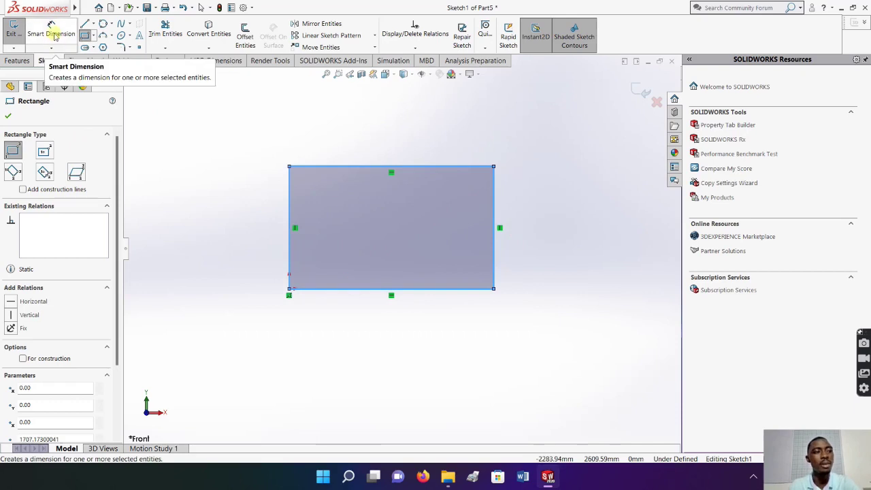
- Dimension the tall rectangle's top edge to 288 and its right edge to 1000
click(53, 34)
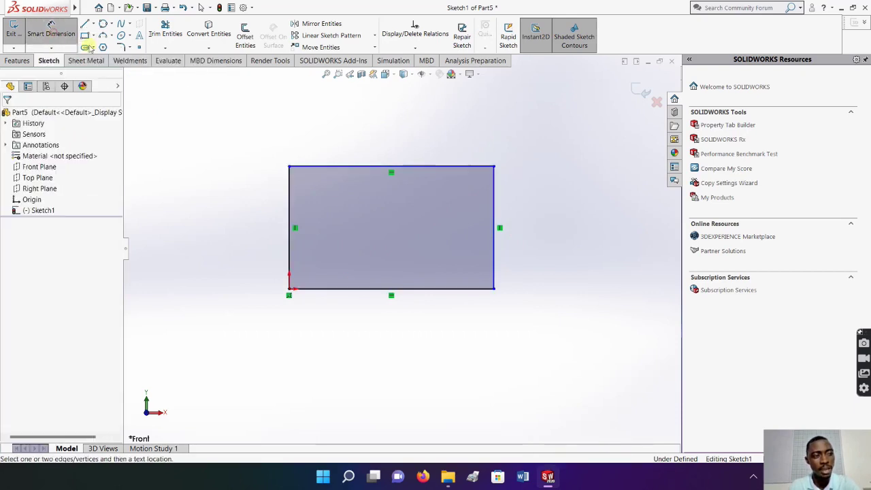
click(348, 167)
click(377, 129)
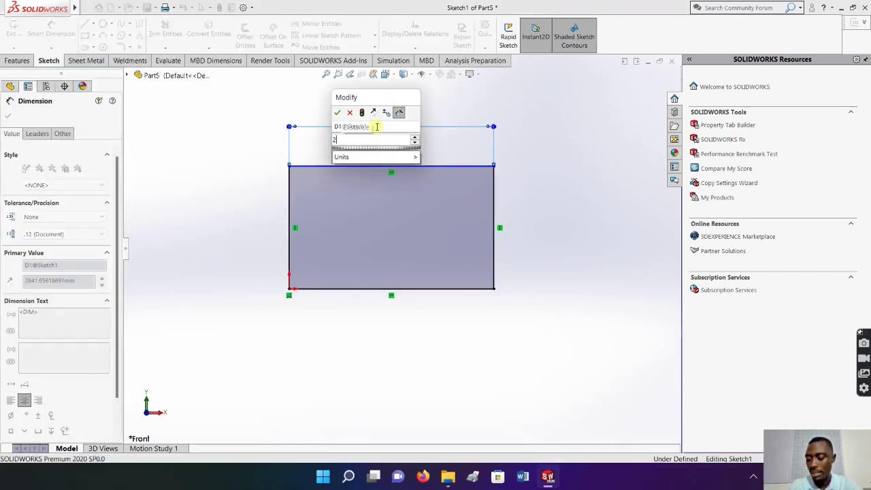
text(288)
key(Return)
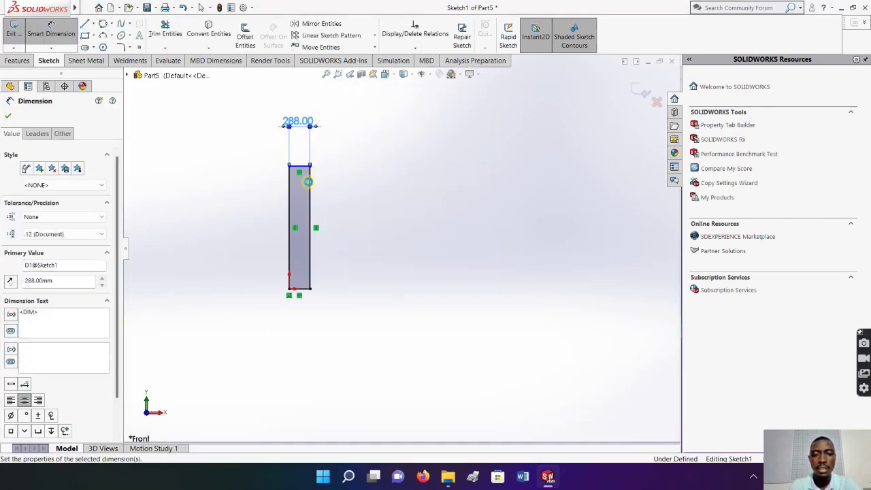
click(310, 185)
click(379, 193)
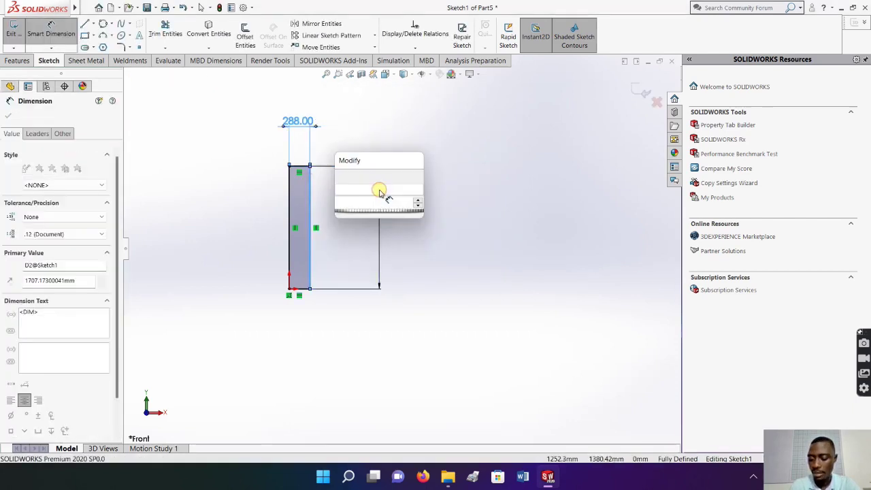
text(1000)
key(Return)
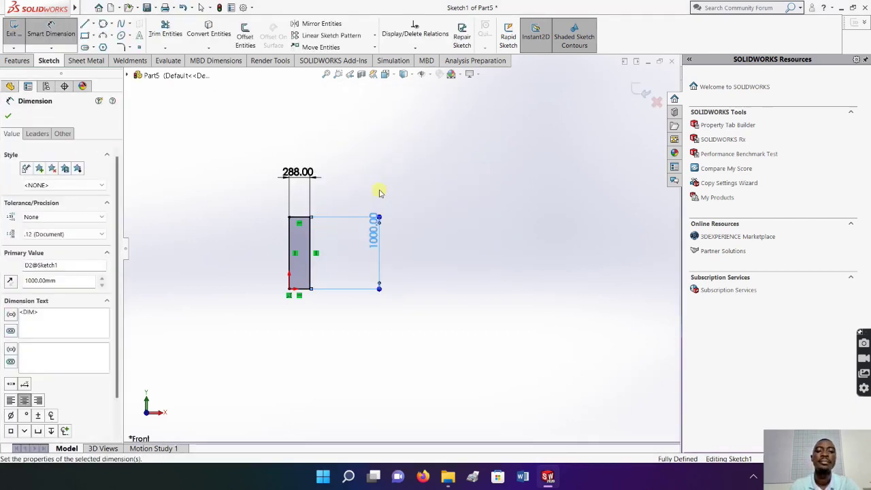
- Leave the Dimension tool and clear the selection on the fully defined rectangle
click(201, 7)
drag(233, 136, 399, 335)
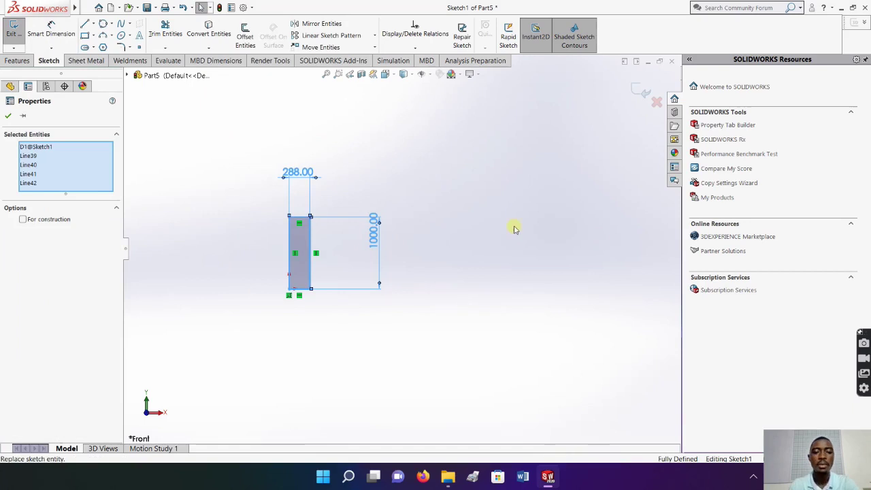
click(442, 274)
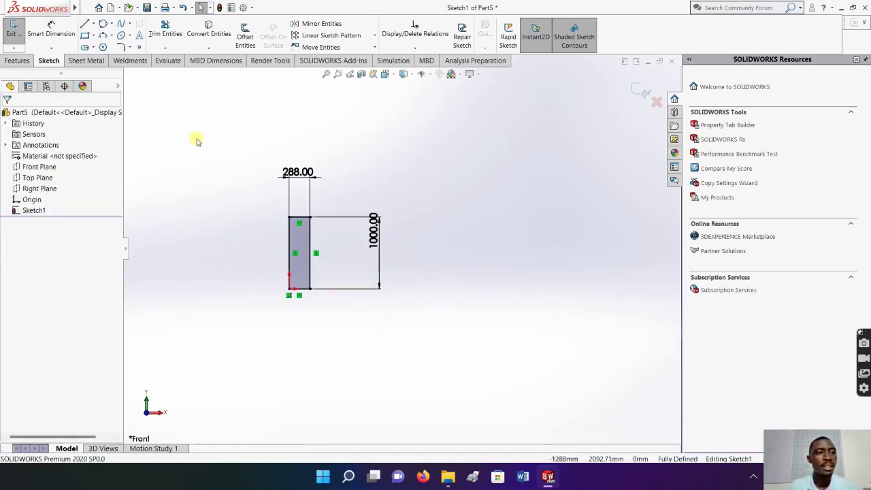
- Draw a center rectangle to the right of the tall rectangle
click(93, 36)
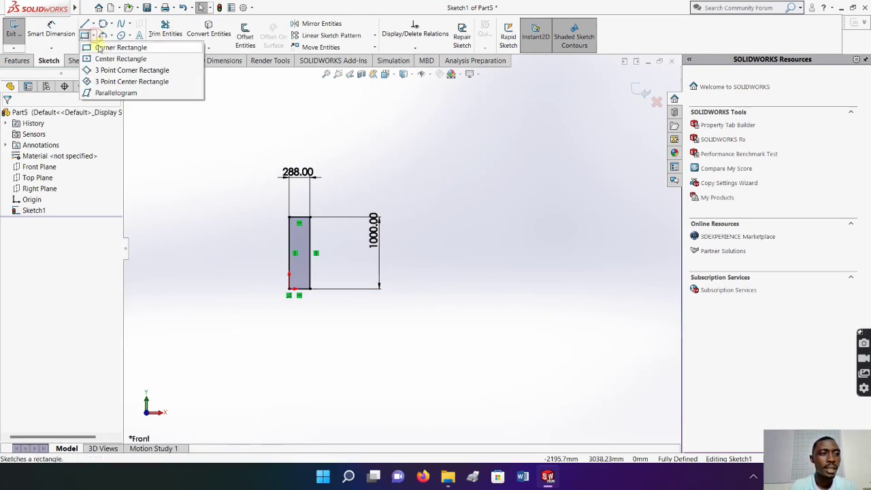
click(103, 59)
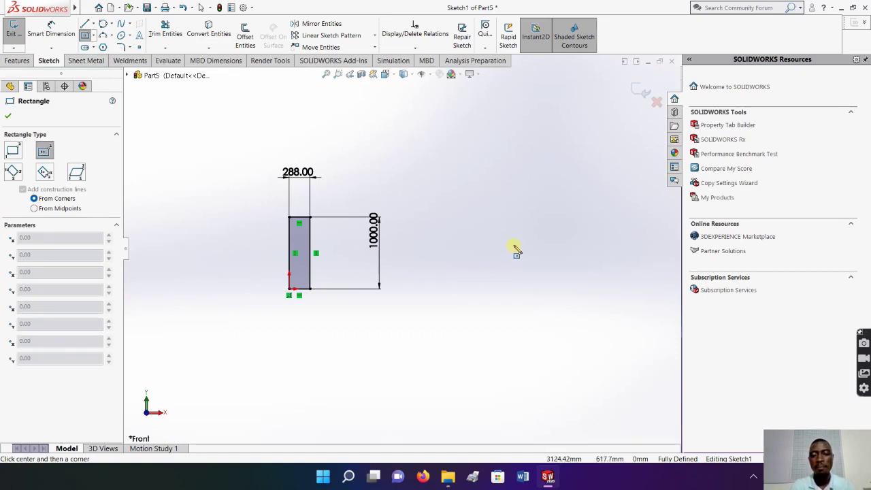
click(514, 245)
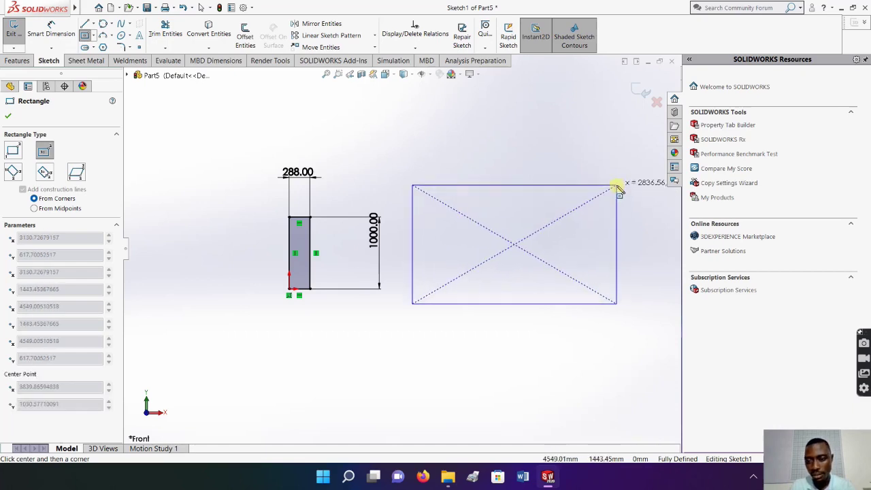
click(617, 186)
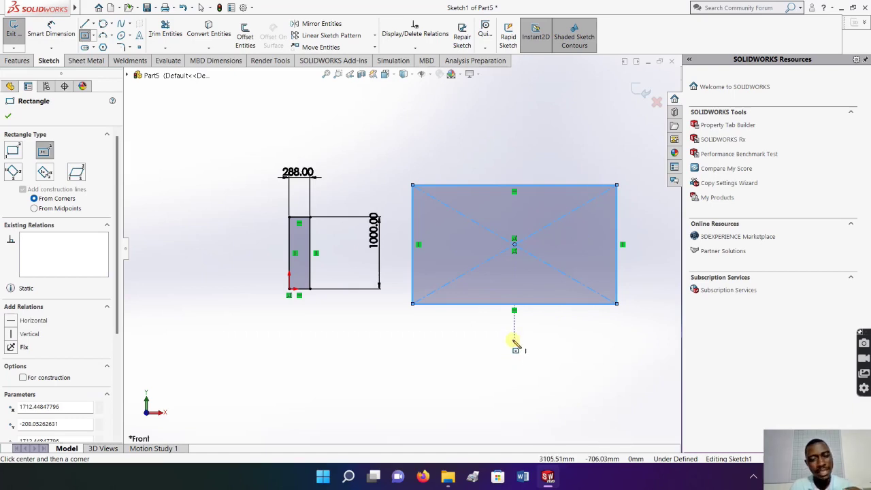
click(51, 26)
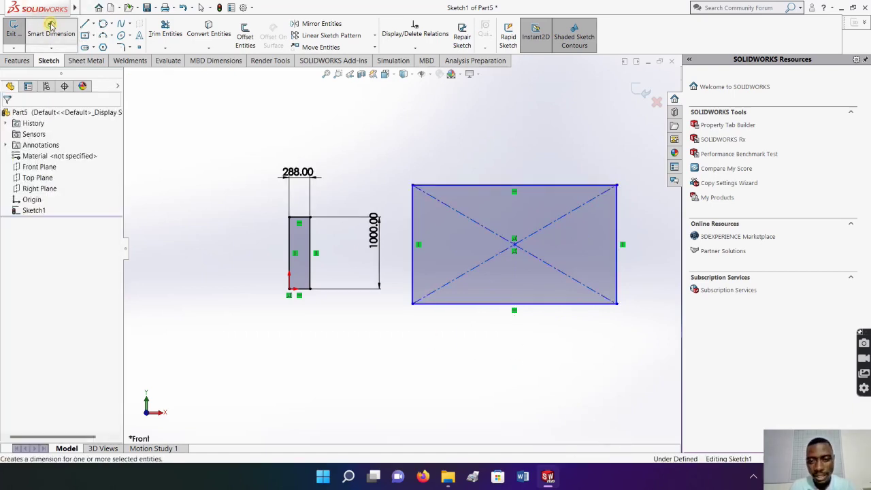
- Dimension the center rectangle's width at 2836.56 and height at 1651.51
click(51, 26)
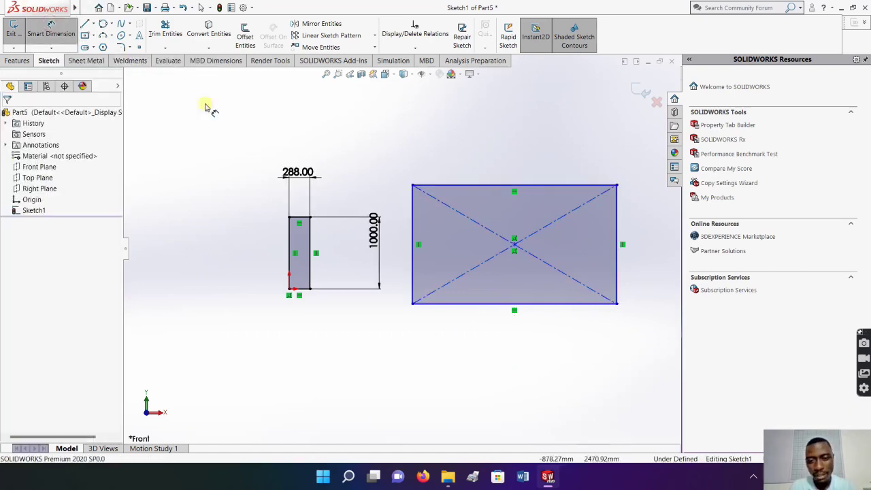
click(486, 188)
click(489, 165)
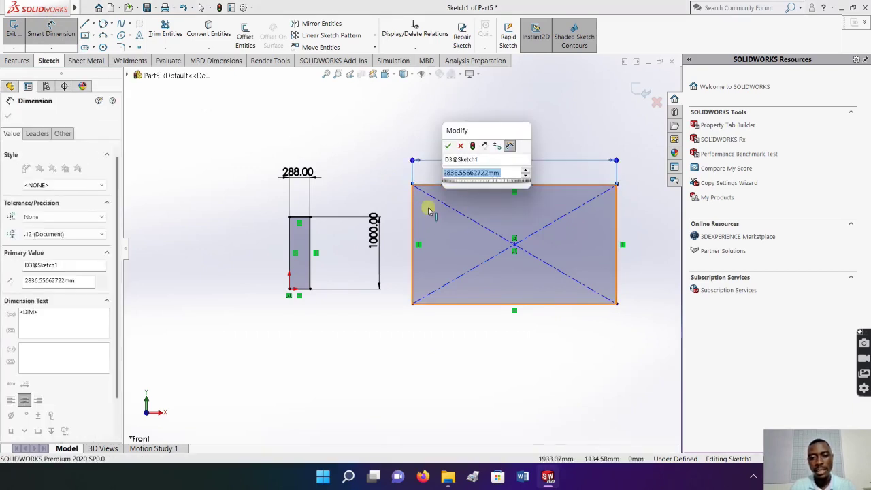
click(448, 145)
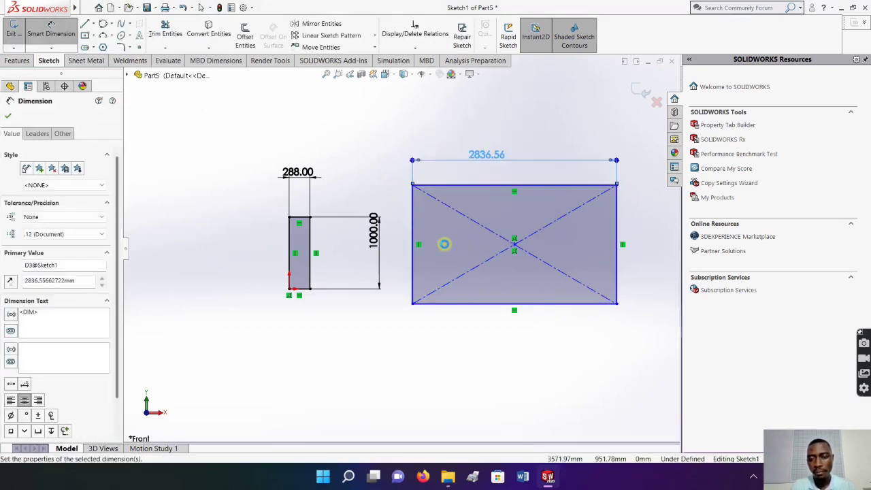
click(412, 232)
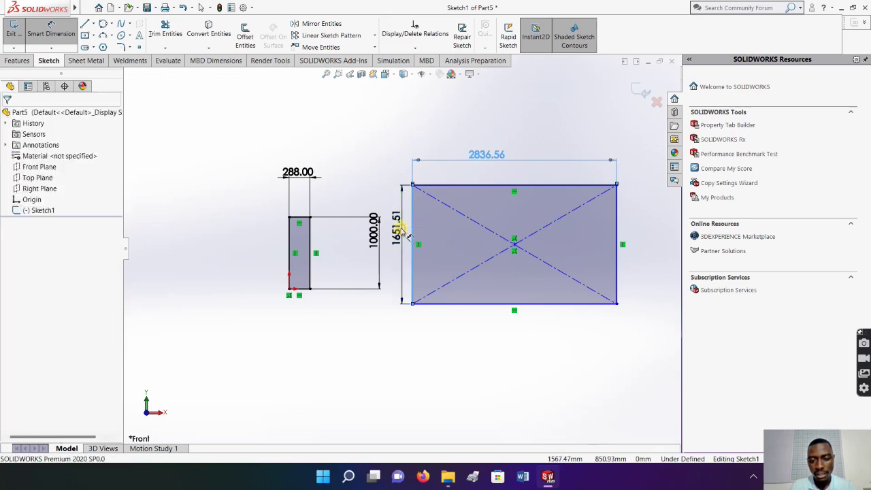
click(407, 234)
key(Return)
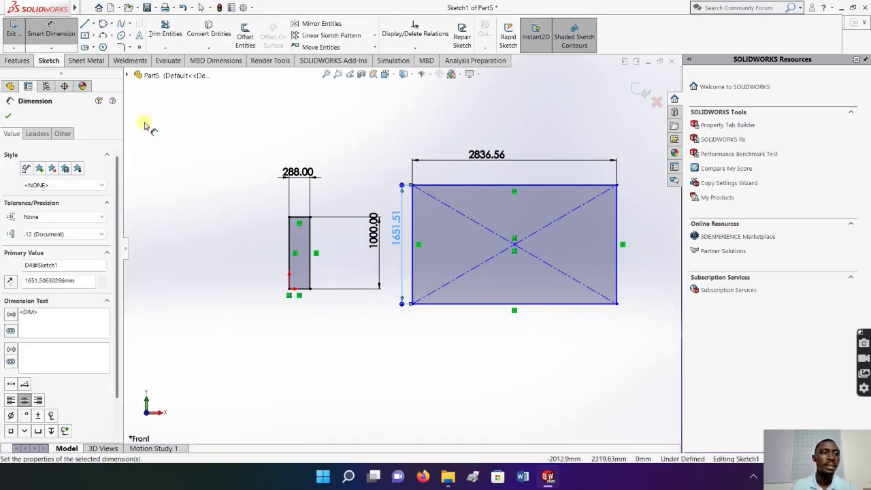
click(94, 35)
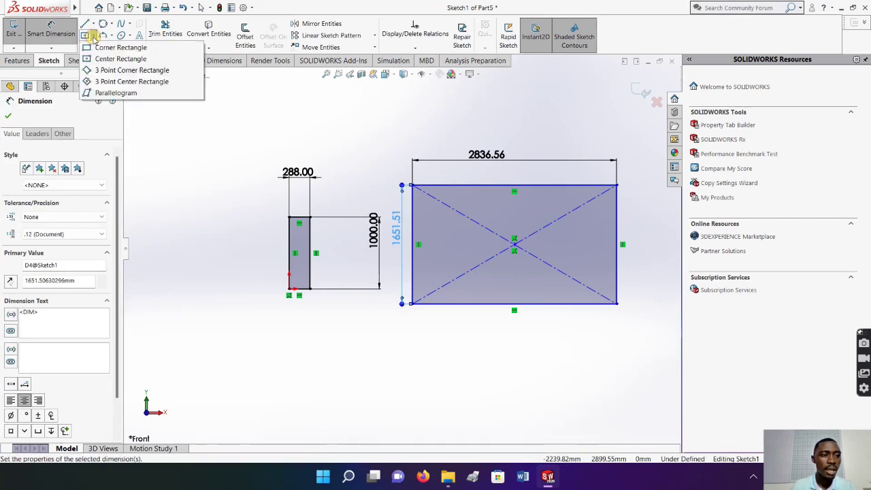
- Draw a tilted 3 Point Corner Rectangle at the upper left, left of the tall rectangle
click(101, 70)
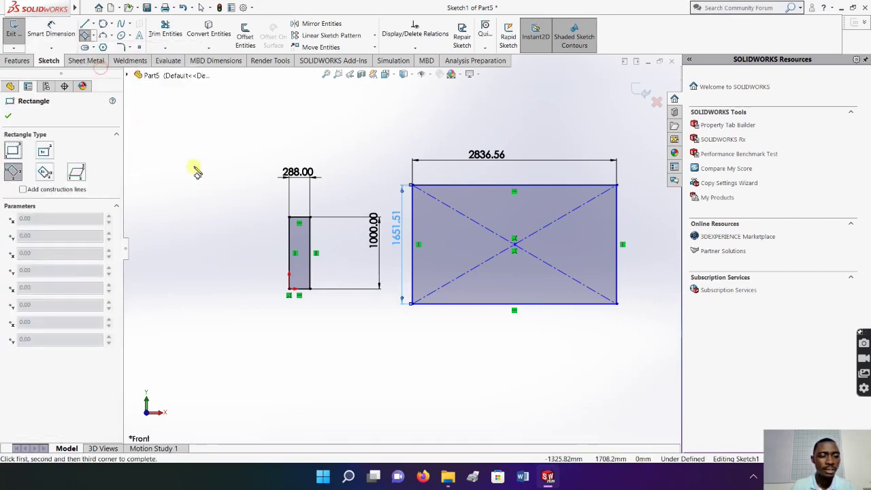
drag(170, 168, 227, 149)
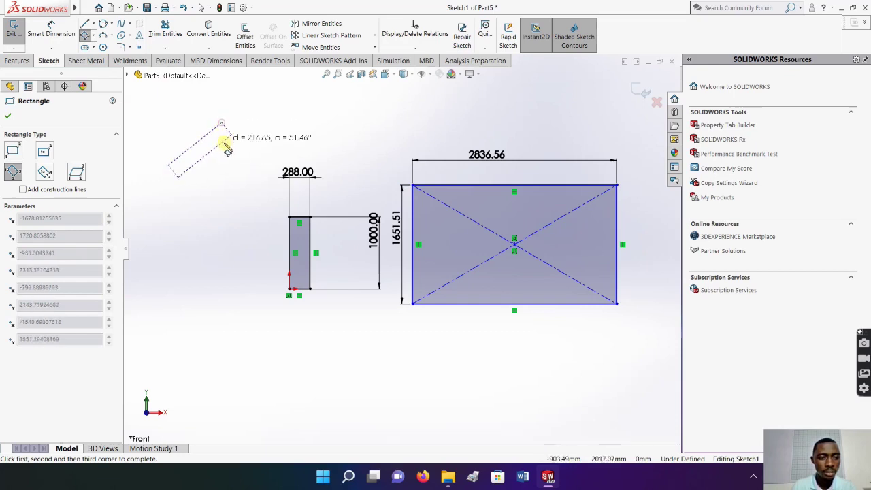
click(243, 200)
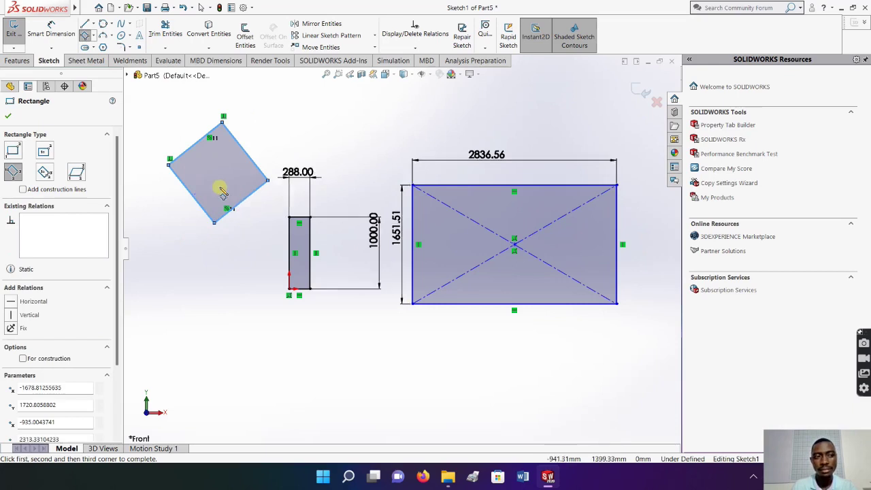
click(93, 36)
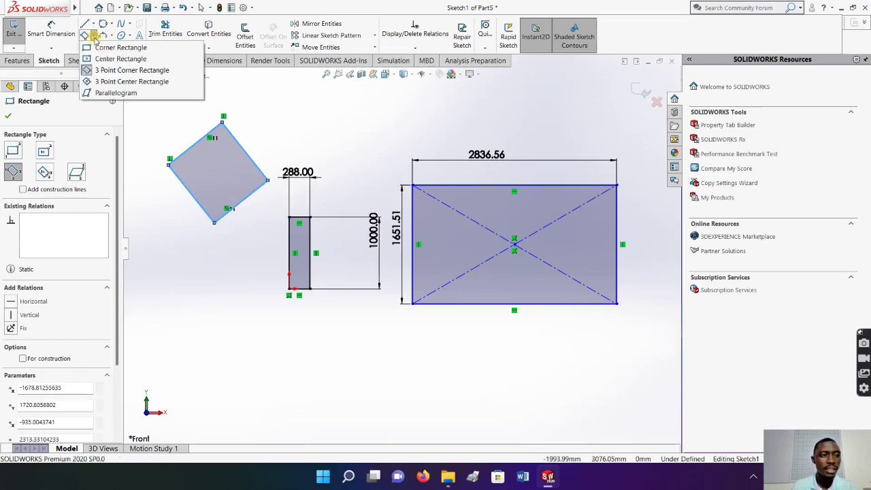
- Draw a rotated 3 Point Center Rectangle at the lower left of the sketch
click(118, 82)
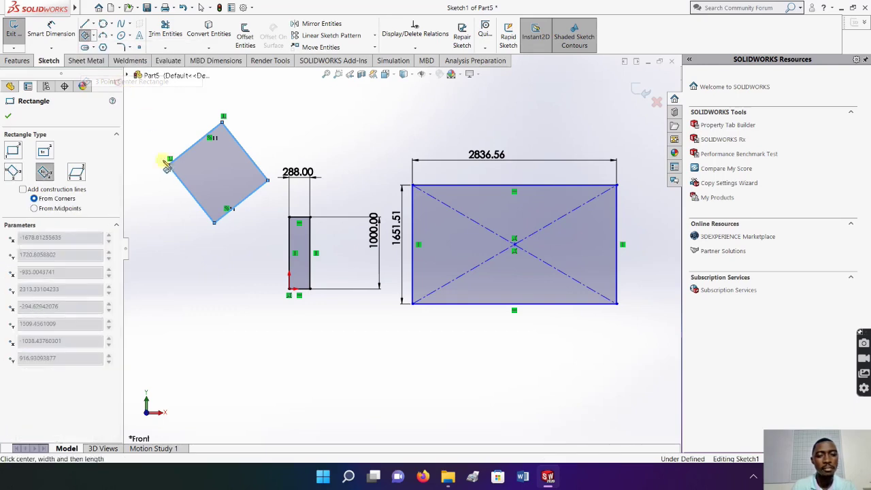
click(170, 365)
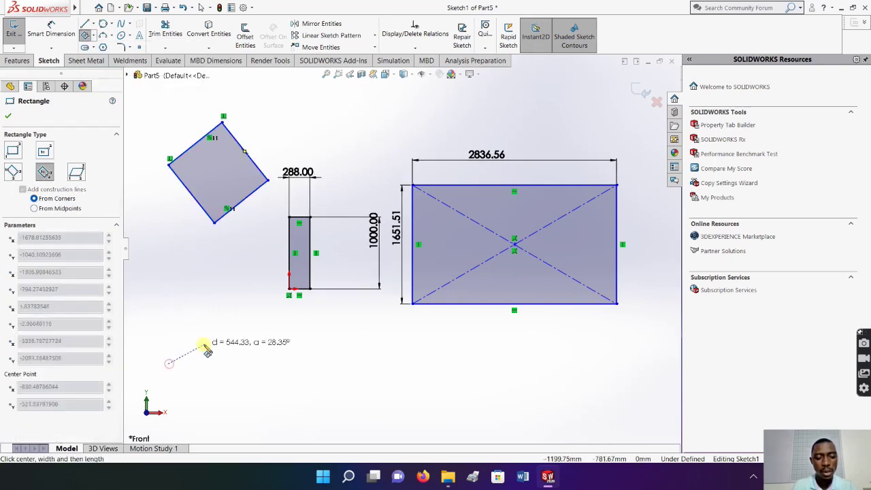
click(218, 304)
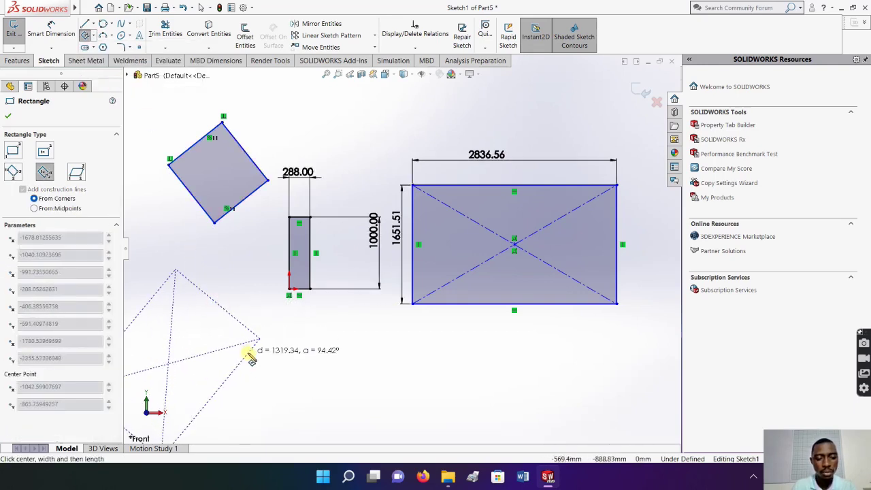
click(247, 346)
scroll(298, 310, up, 3)
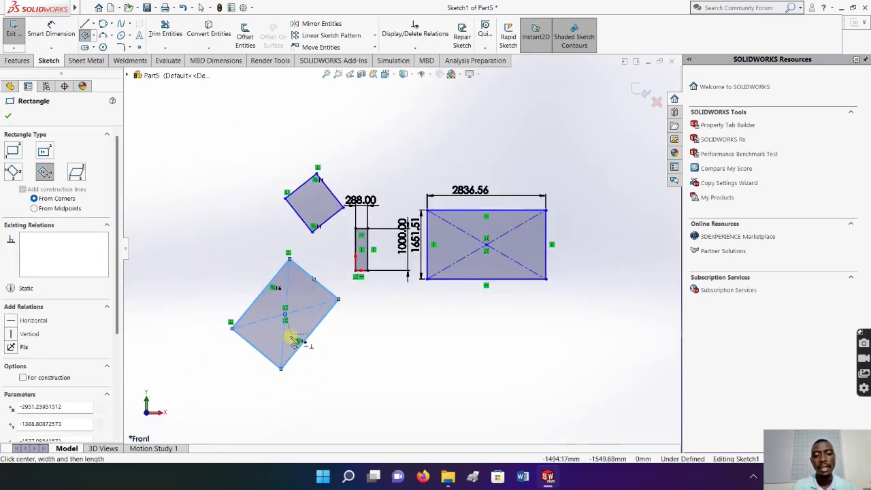
click(200, 7)
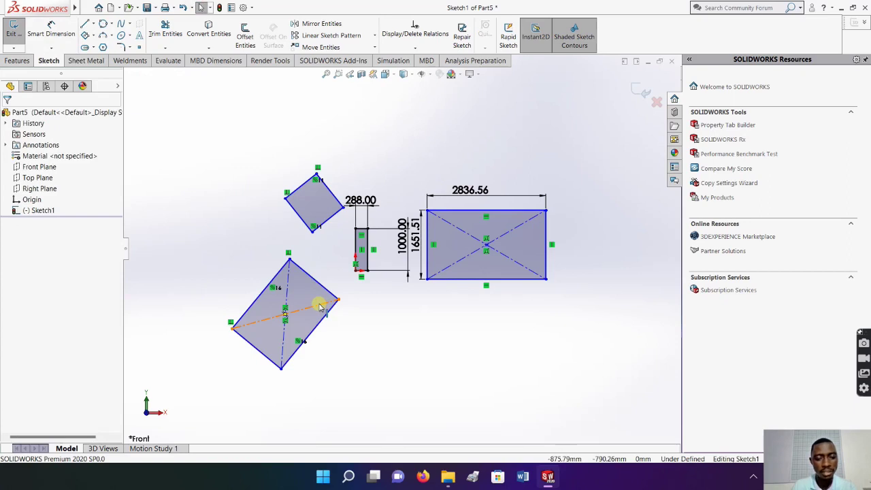
- Draw a slanted parallelogram at the far left, then return to Corner Rectangle mode
click(93, 35)
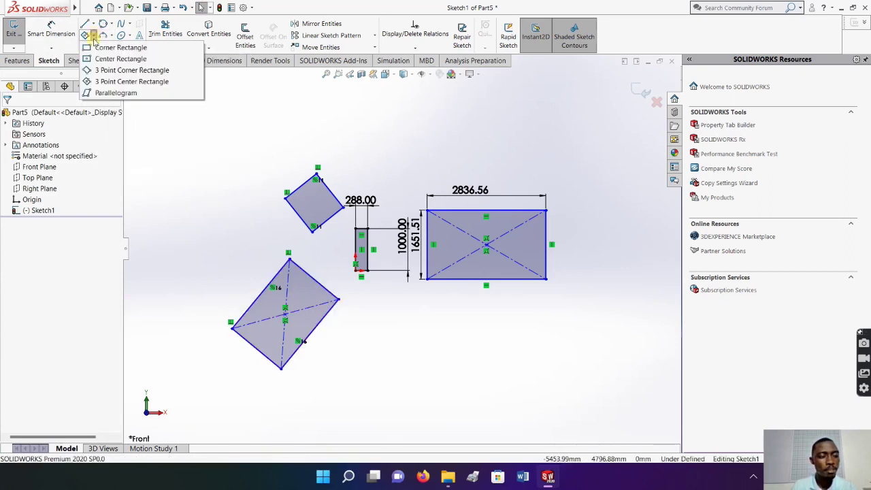
click(115, 93)
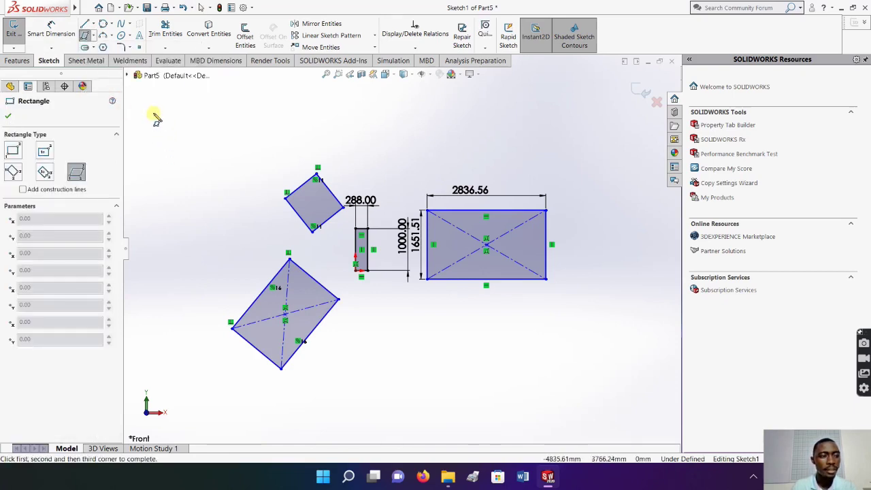
click(152, 114)
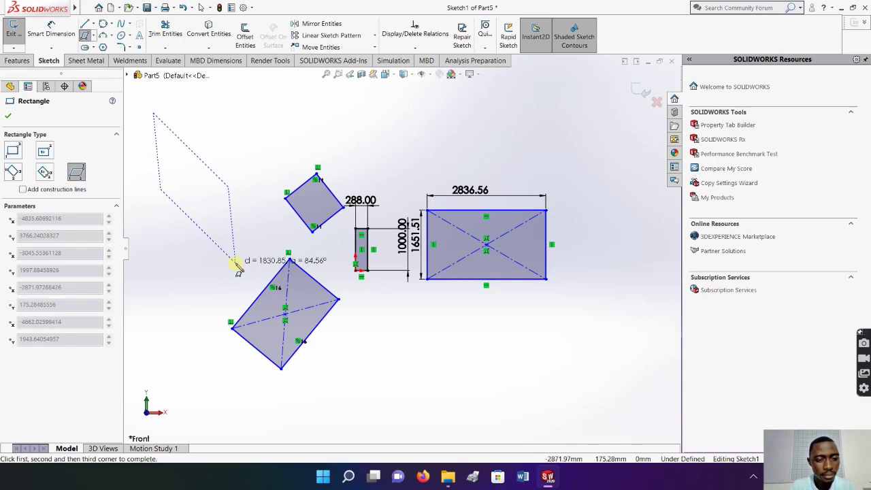
click(204, 284)
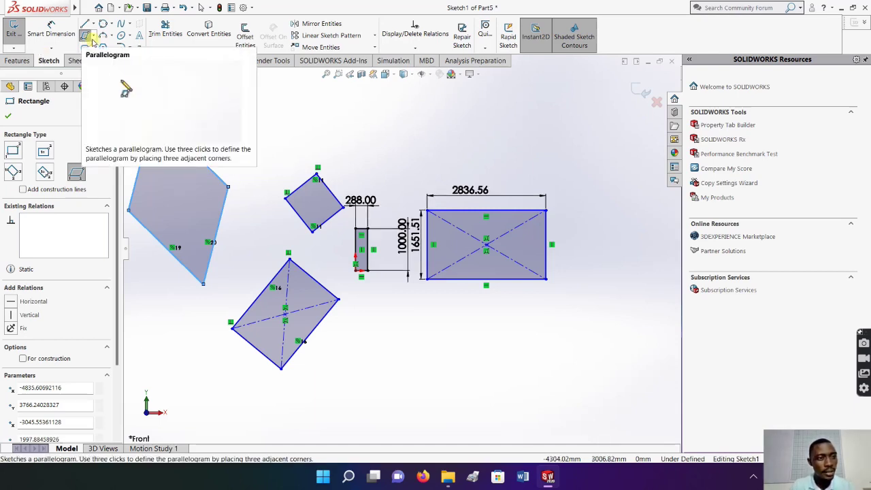
click(94, 37)
click(109, 48)
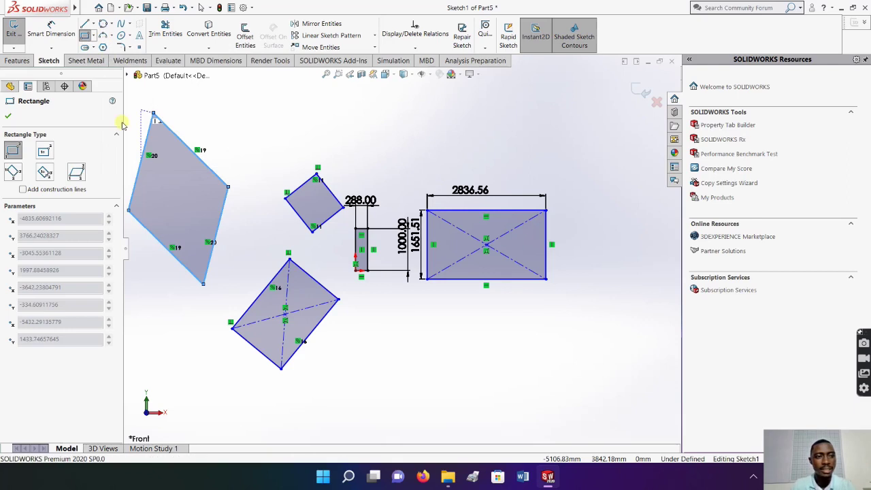
- Box-select all five shapes and their dimensions and delete them, leaving only the origin
key(z)
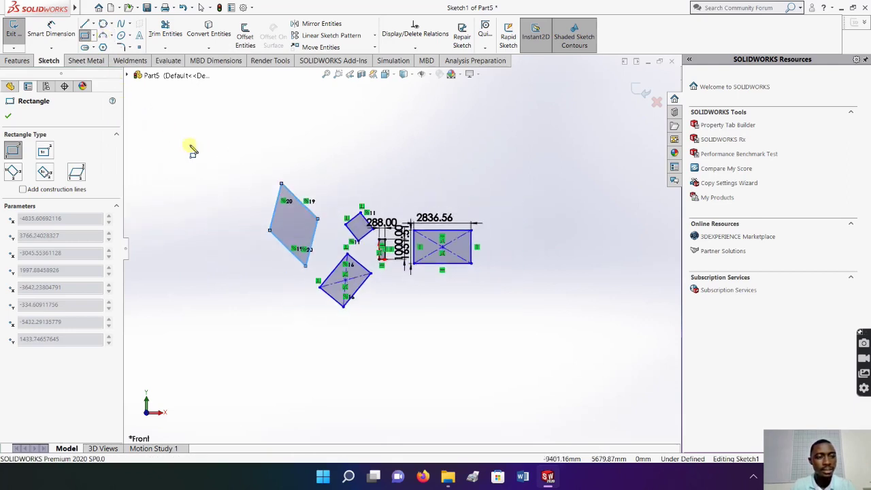
click(202, 9)
mouse_move(243, 122)
mouse_down()
mouse_move(406, 288)
mouse_move(502, 336)
mouse_up()
key(Delete)
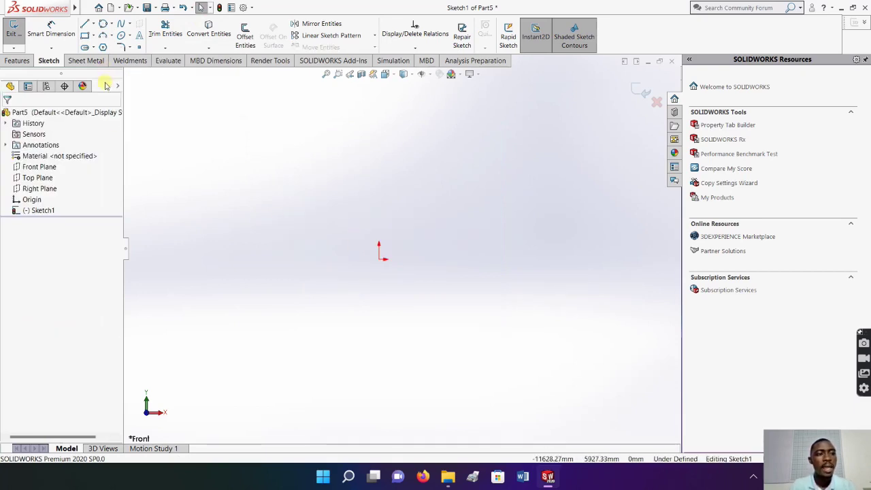
click(113, 35)
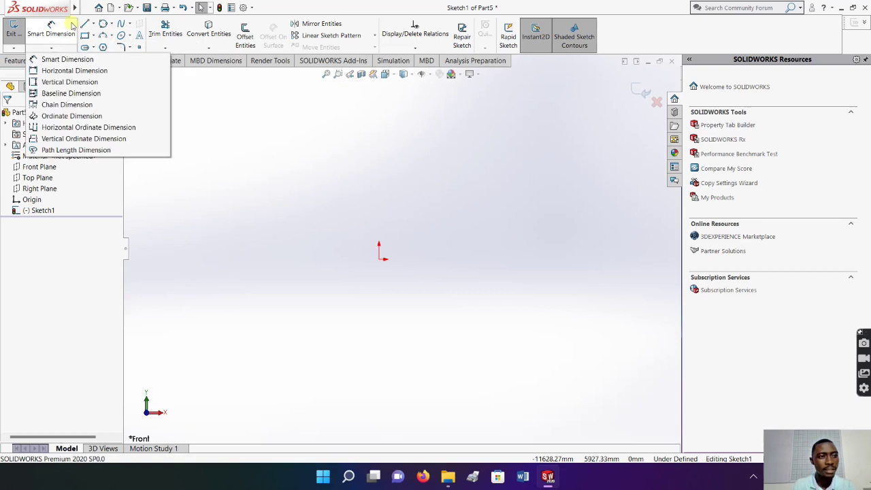
mouse_move(87, 25)
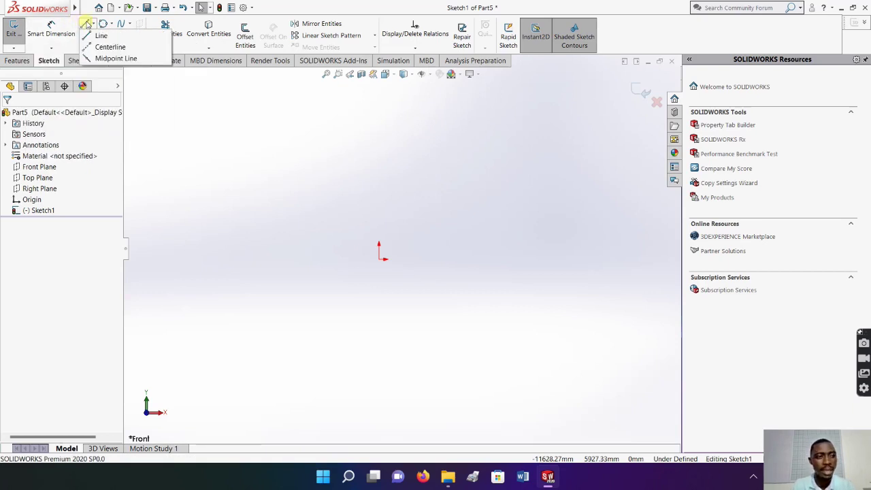
- Draw a vertical line, then a slanted line from its top to just left of the origin
click(87, 24)
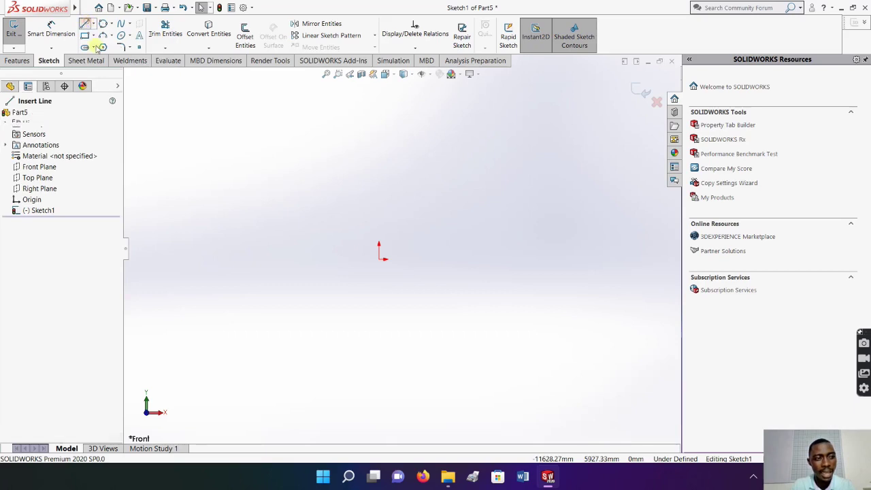
click(224, 257)
click(224, 154)
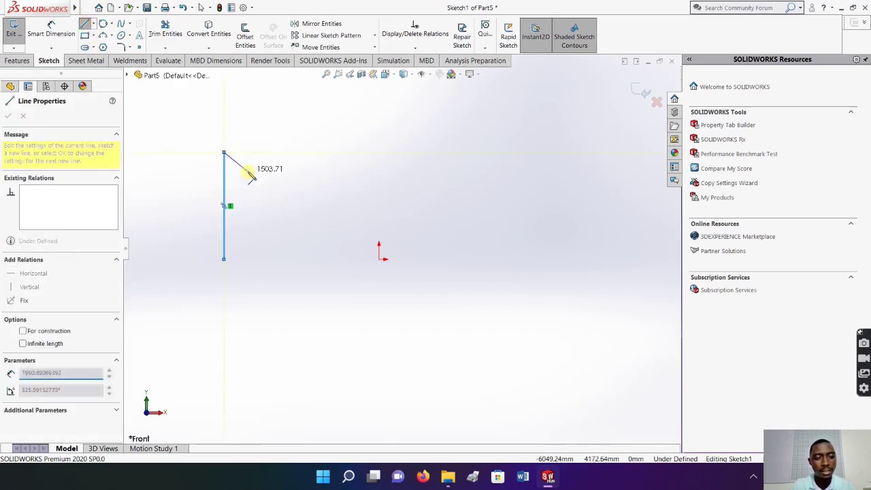
click(363, 254)
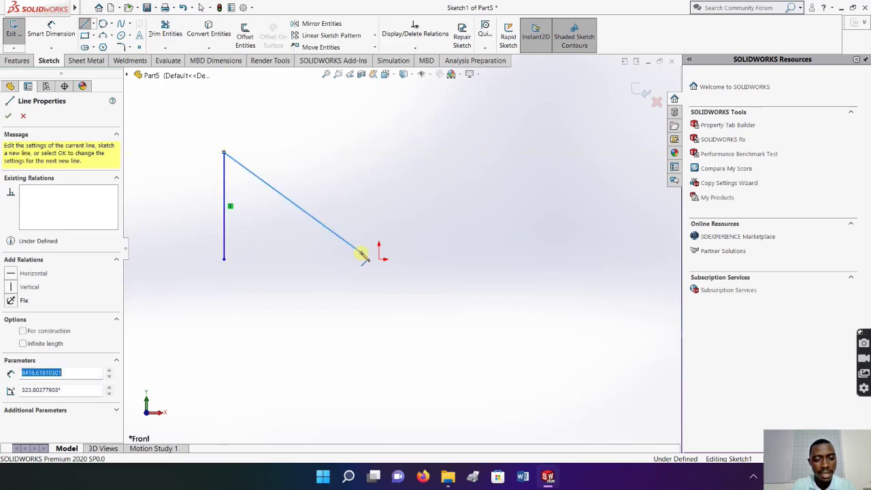
key(Escape)
key(Escape)
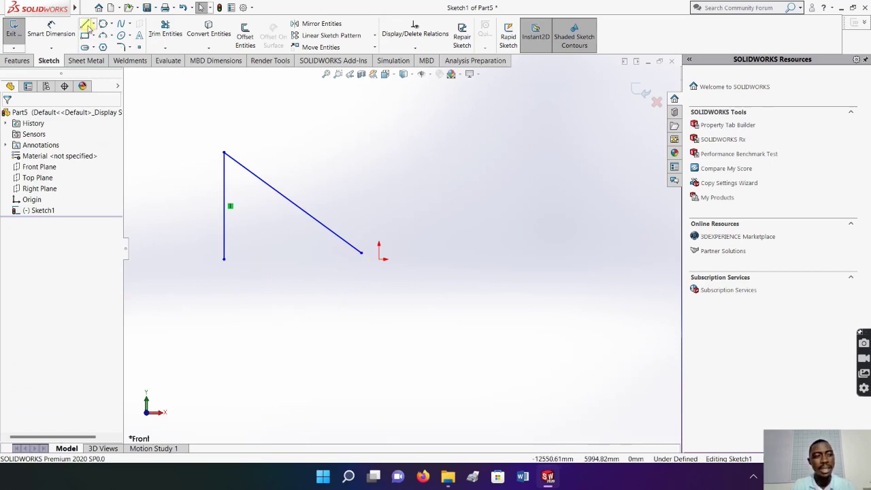
- Start a new line at the vertical line's bottom, then cancel the unplaced arc preview
click(87, 26)
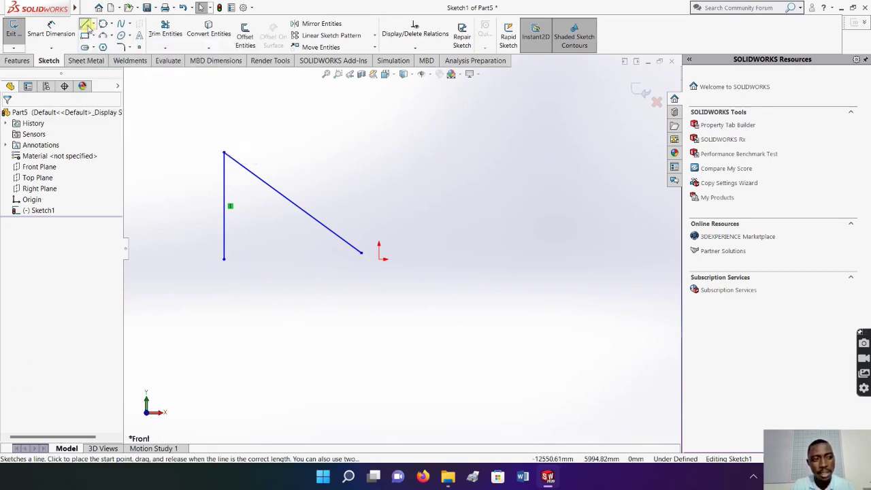
click(225, 260)
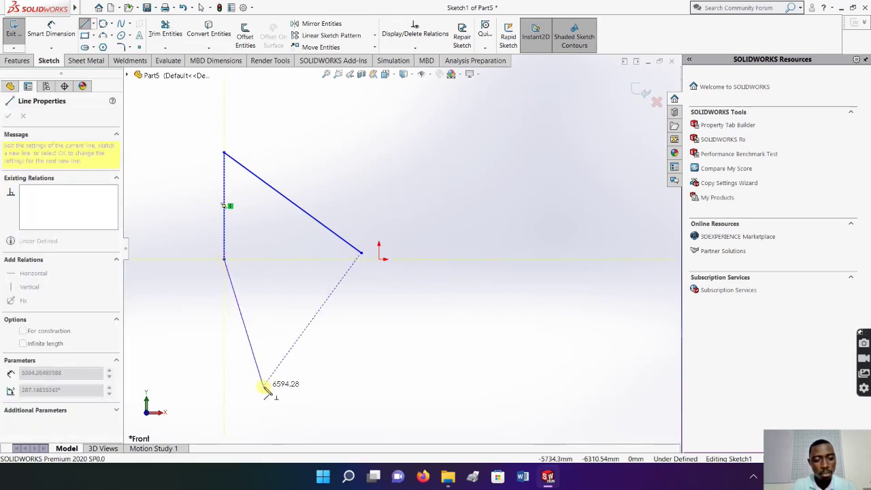
mouse_move(227, 261)
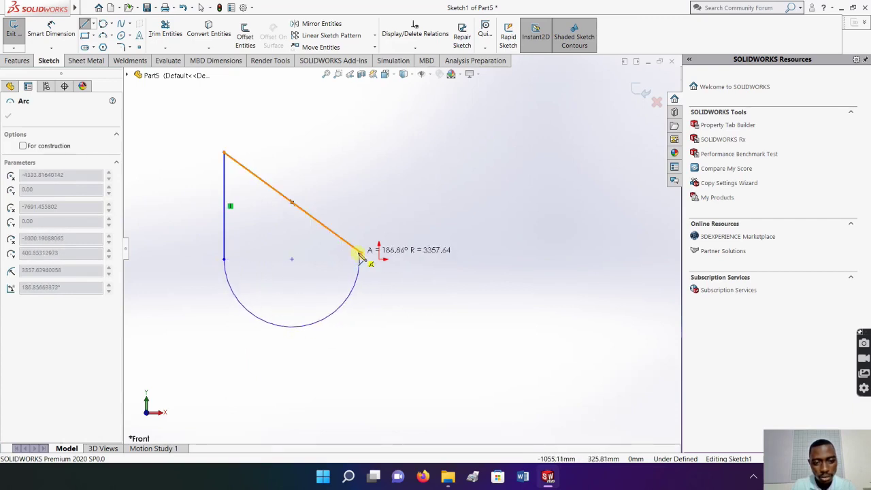
key(Escape)
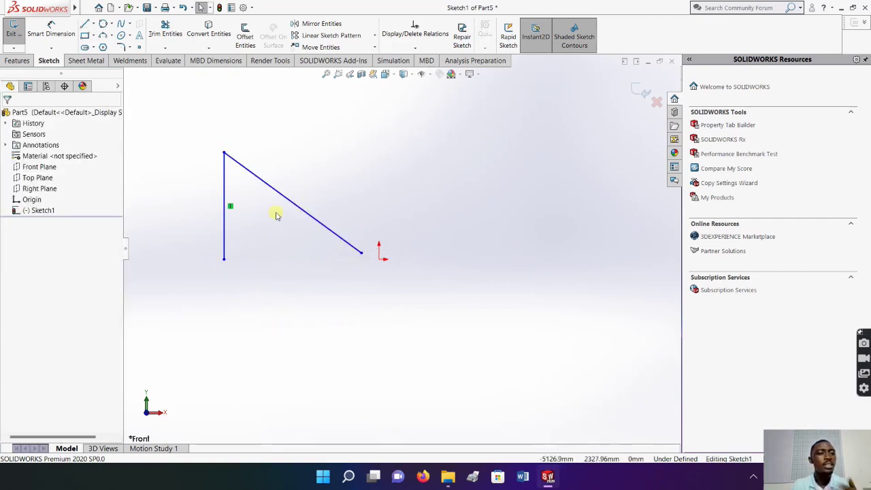
- Draw a downward-bulging 3 Point Arc joining the lower ends of the two lines
click(102, 35)
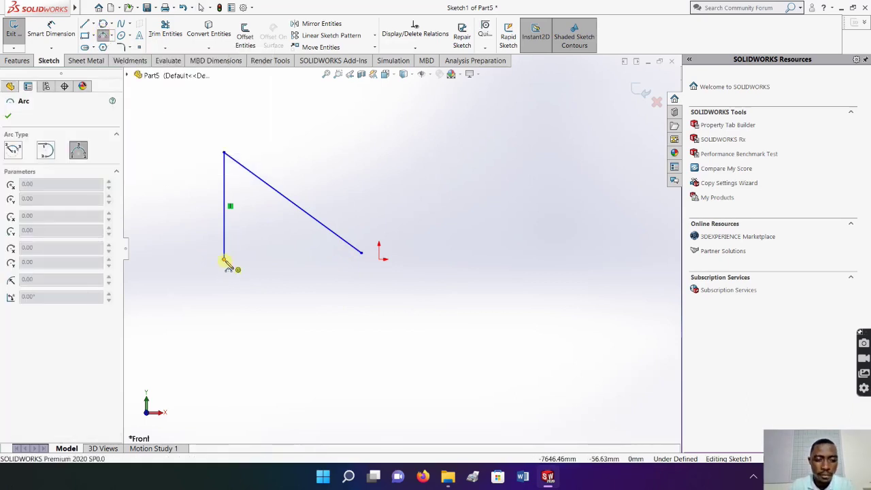
click(225, 260)
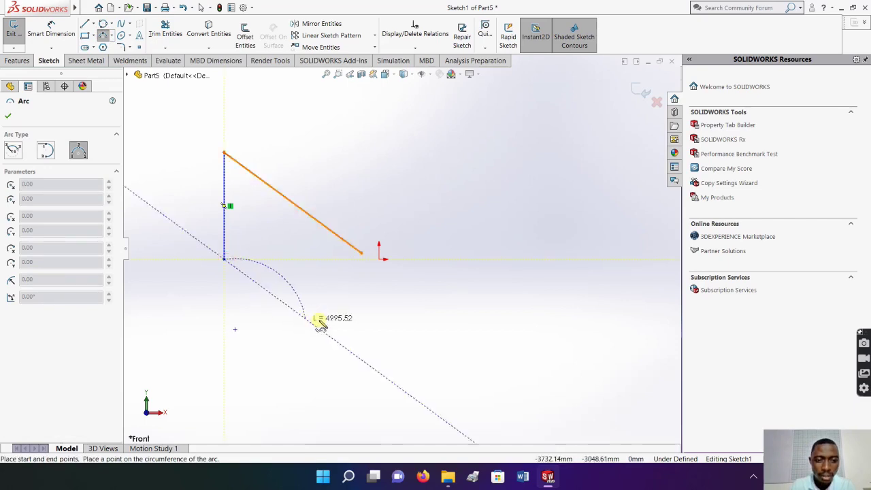
click(362, 253)
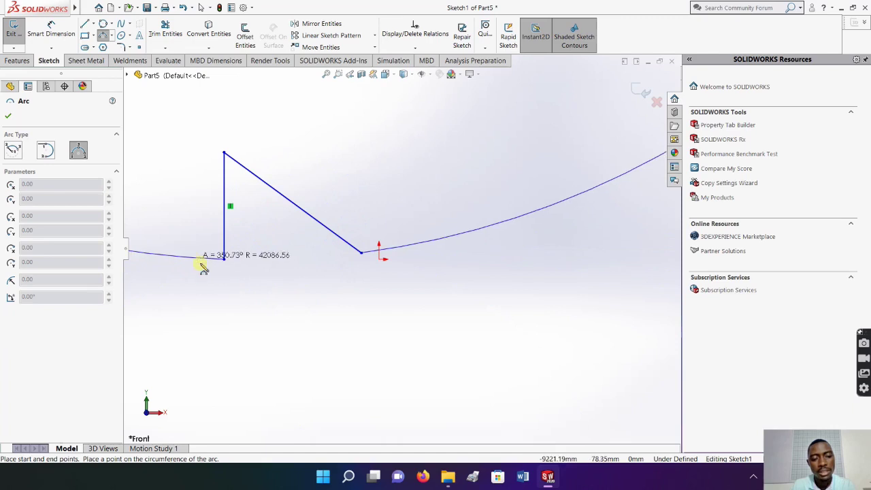
click(270, 324)
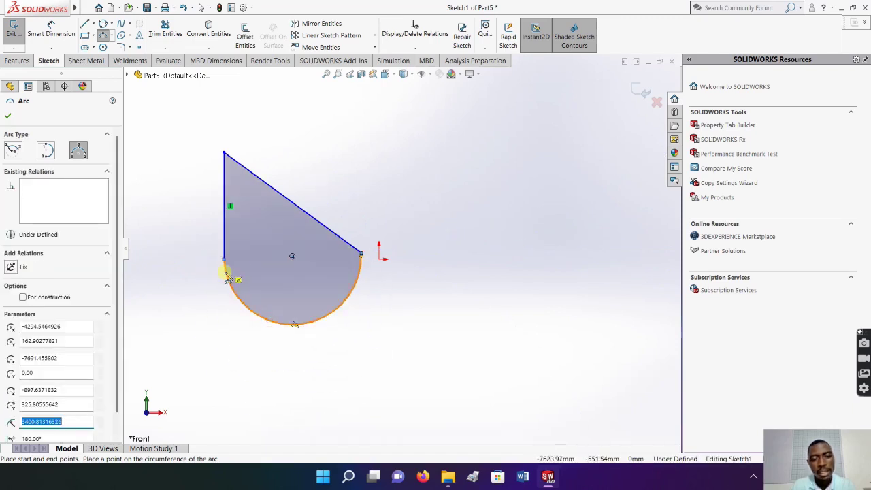
click(55, 32)
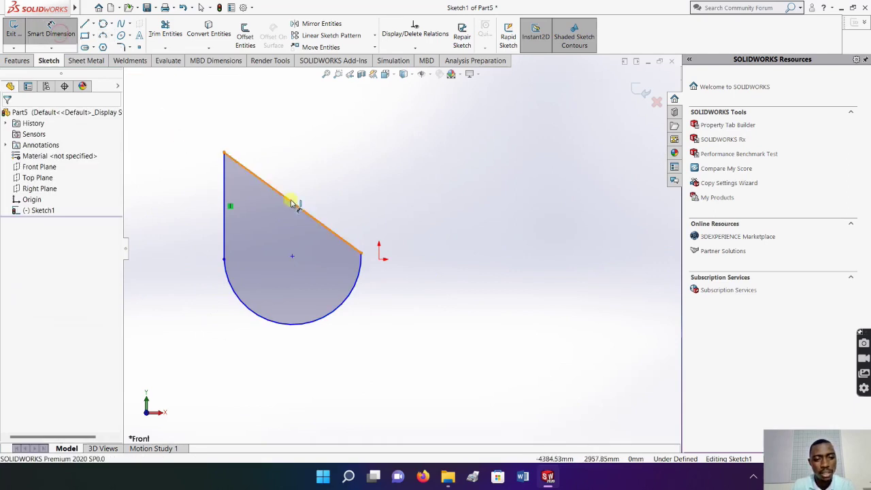
- Set the angle between the vertical and slanted lines to 60°
click(254, 177)
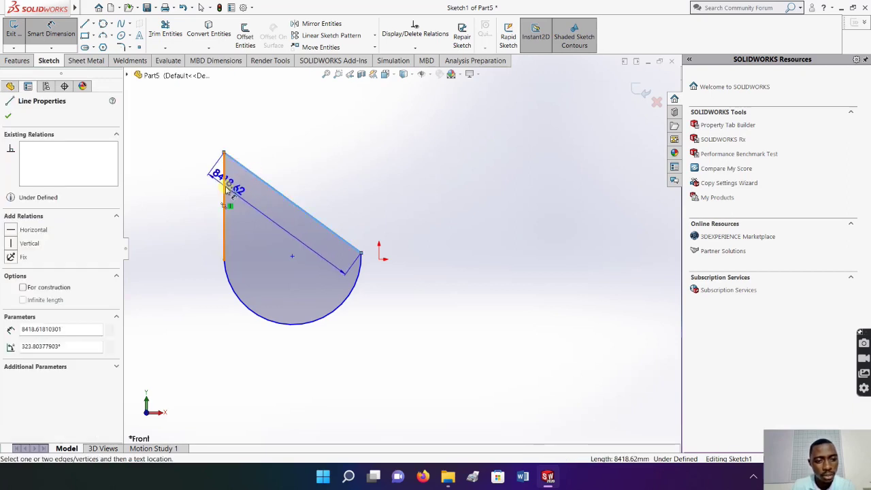
click(226, 189)
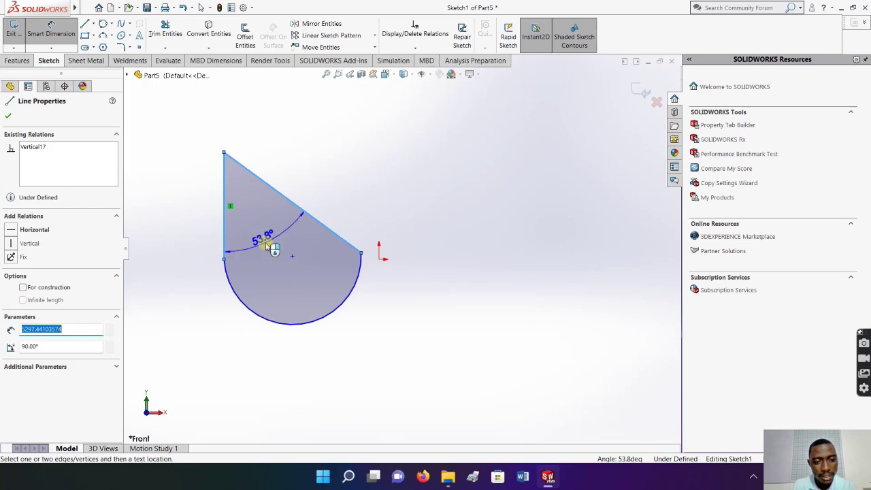
click(263, 227)
text(60)
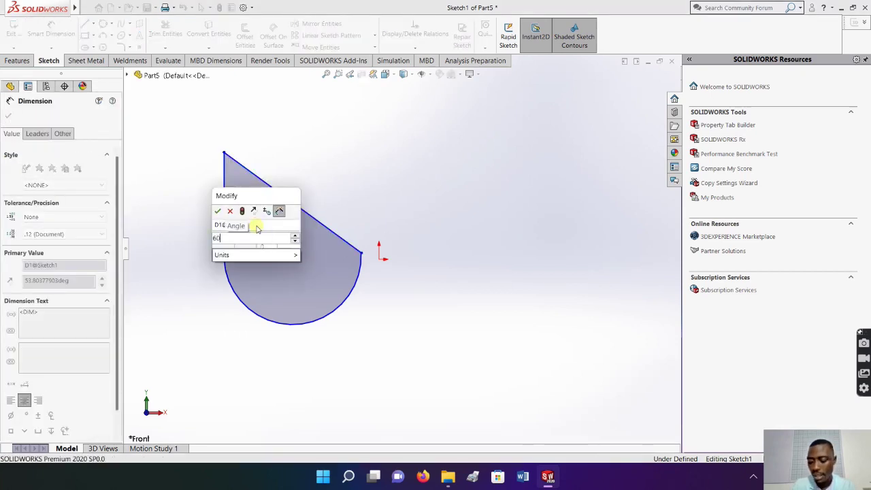
key(Return)
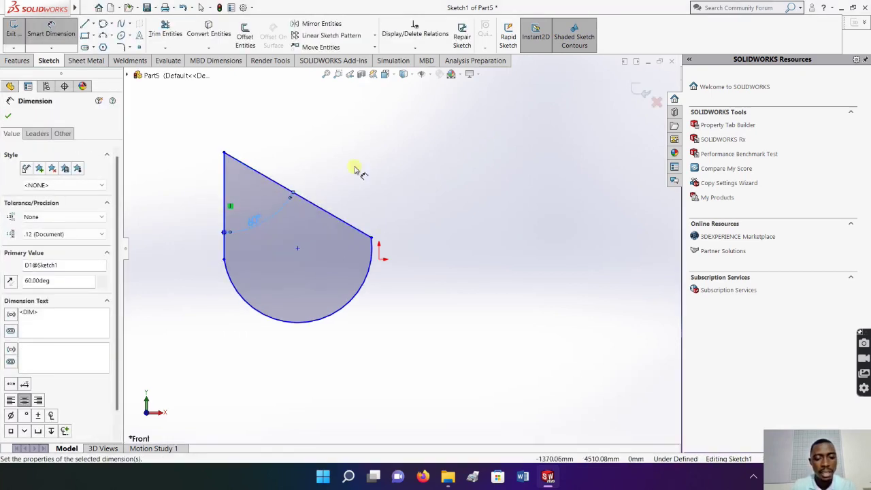
click(370, 148)
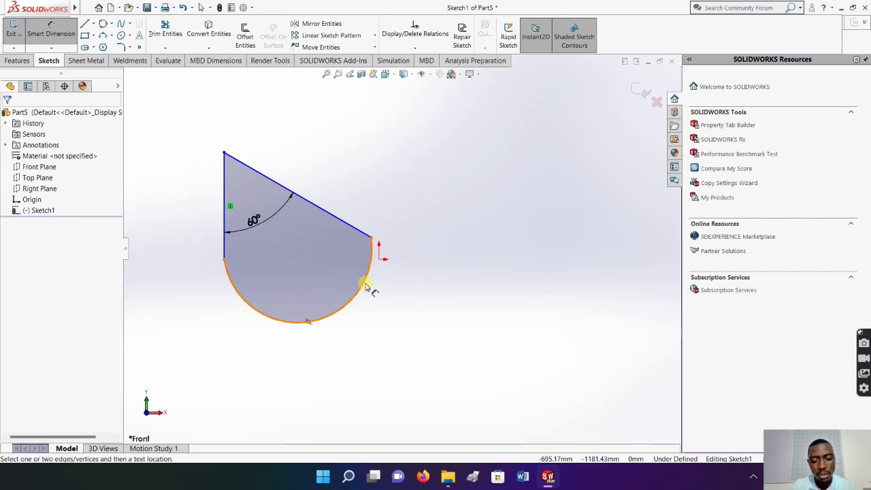
- Add an R3685.75 radius dimension to the arc, right of the shape
click(365, 286)
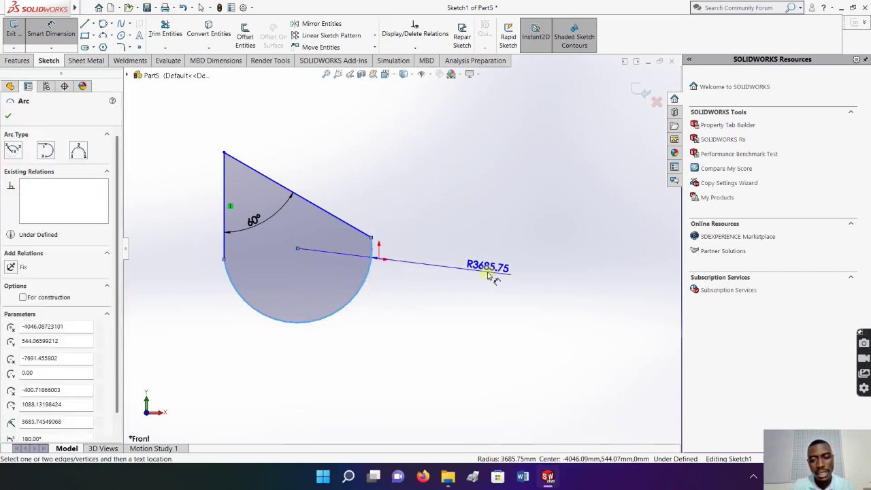
click(488, 274)
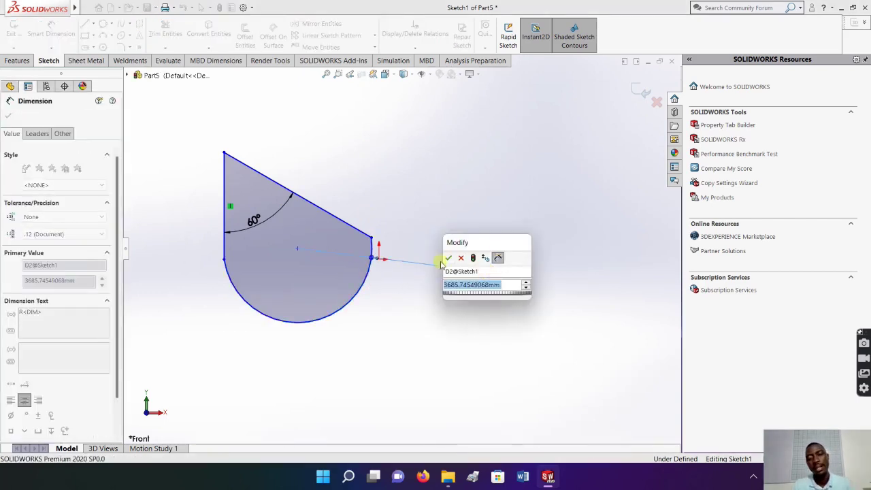
click(449, 260)
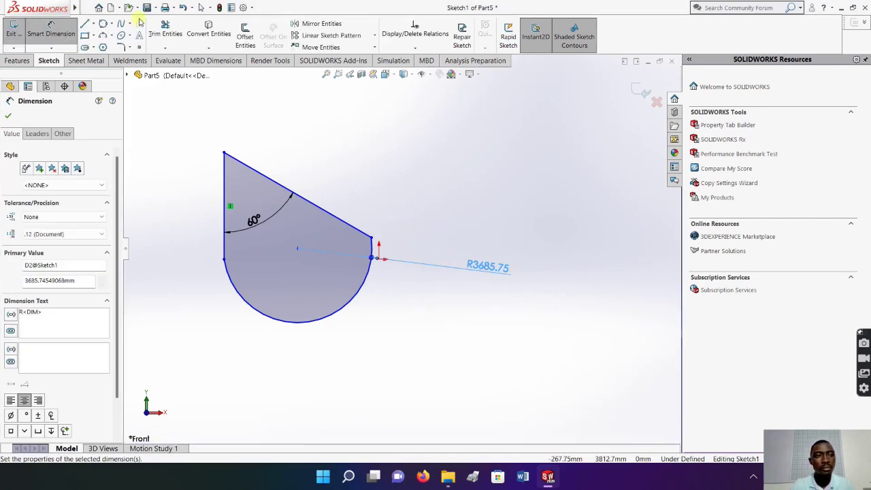
click(201, 8)
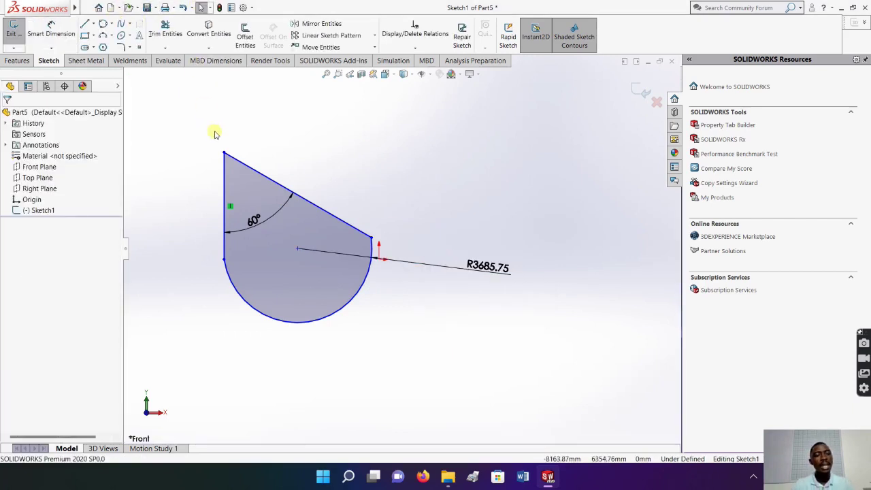